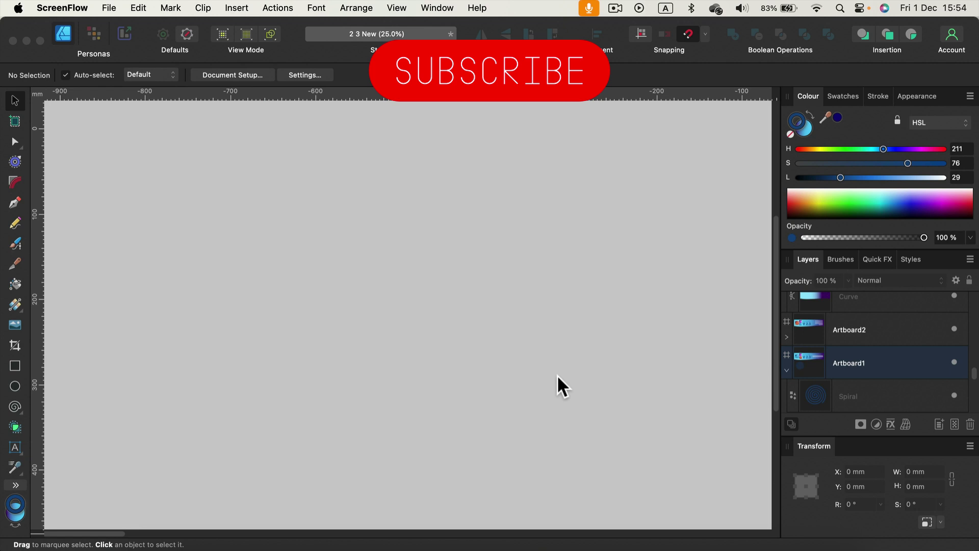
Pan the canvas so the whole Spiral Tool banner artboard, Artboard1, is in view.
key(space)
click(644, 293)
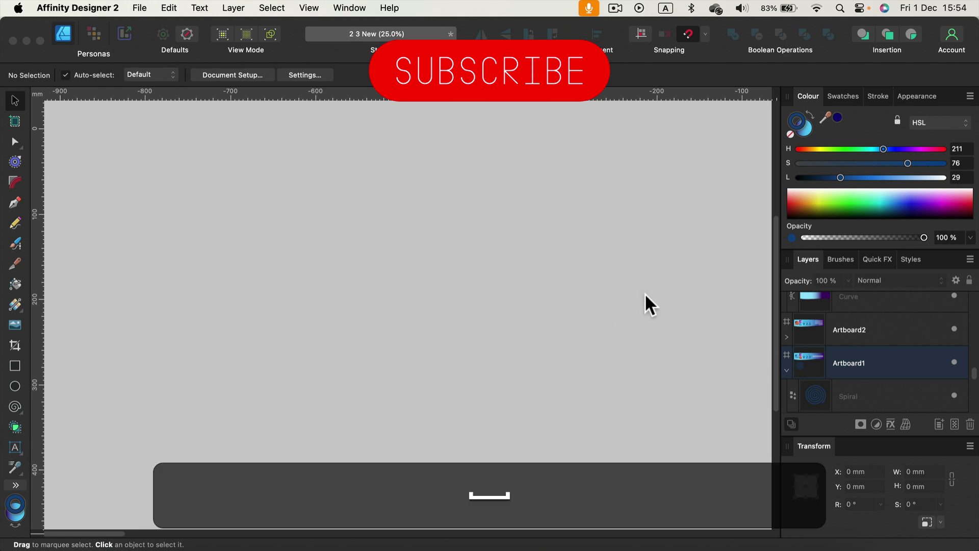
key(space)
scroll(696, 297, right, 10)
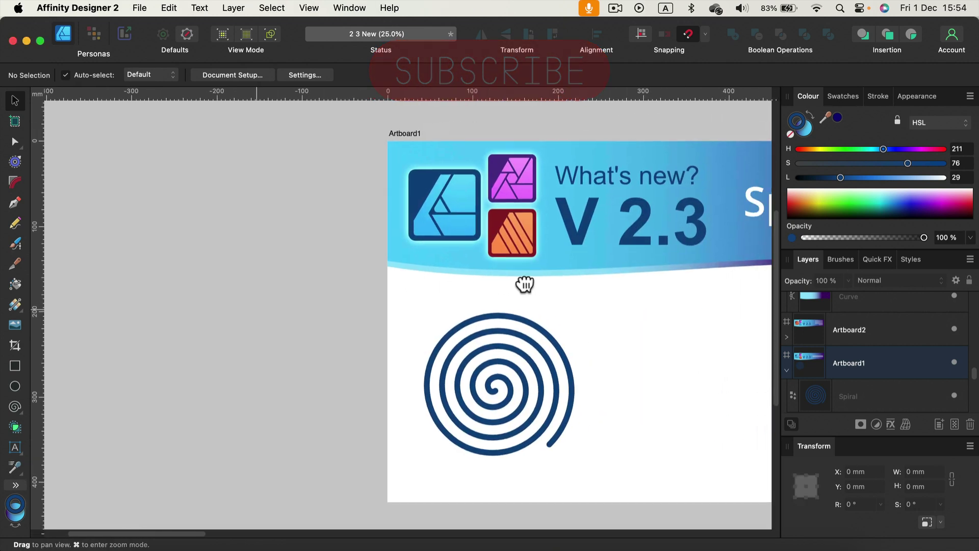
drag(651, 291, 489, 282)
key(space)
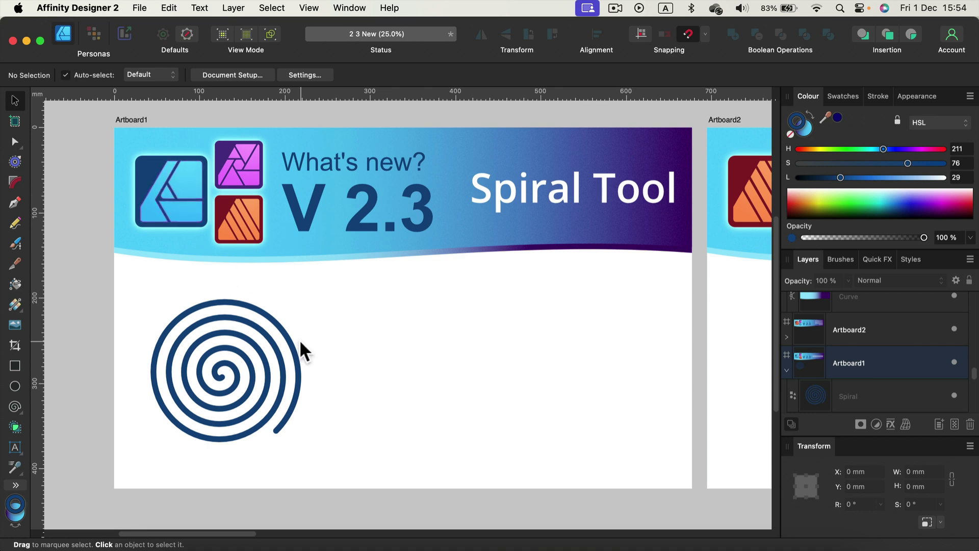
Delete the existing blue spiral and bring up the shape tools list.
click(280, 327)
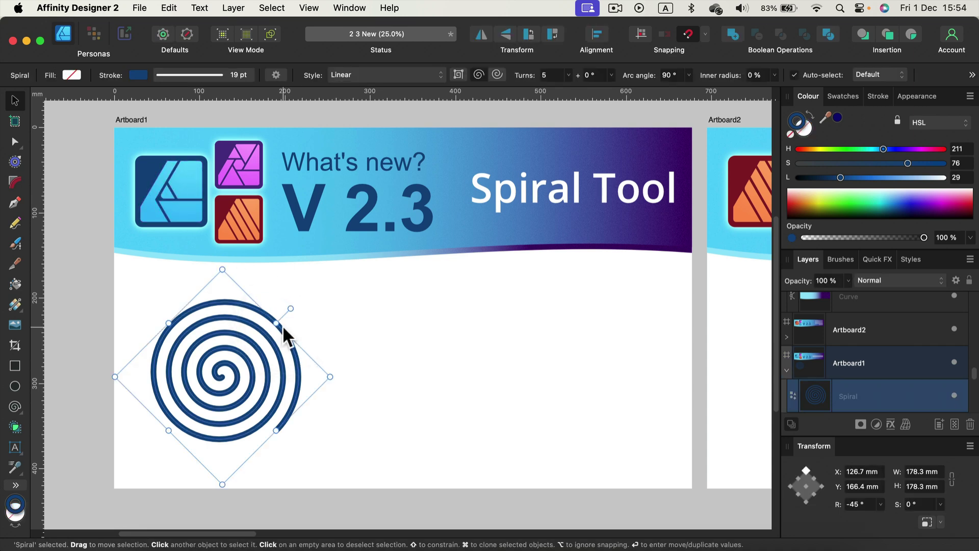
key(BackSpace)
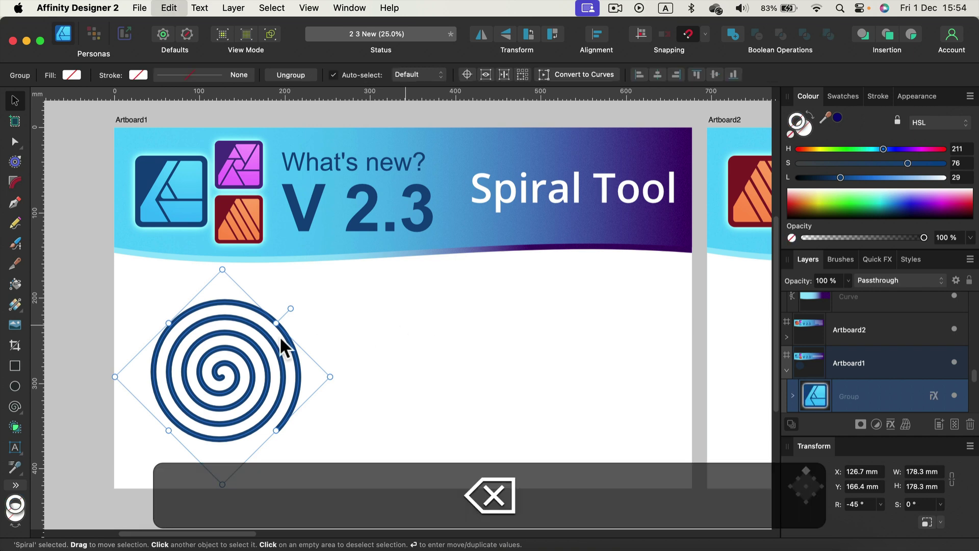
click(15, 406)
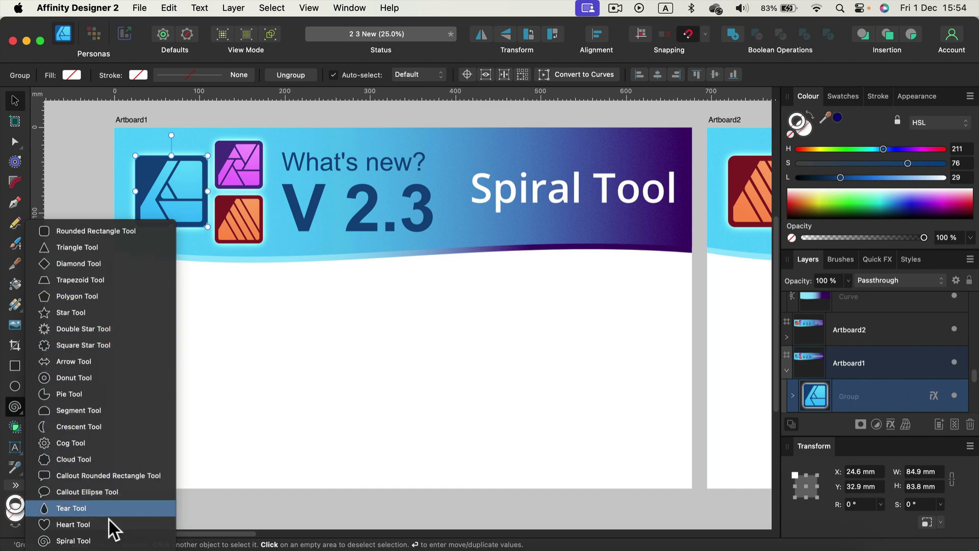
Draw a new spiral, set it upright at 0°, 246.9 mm across, below the banner.
click(71, 542)
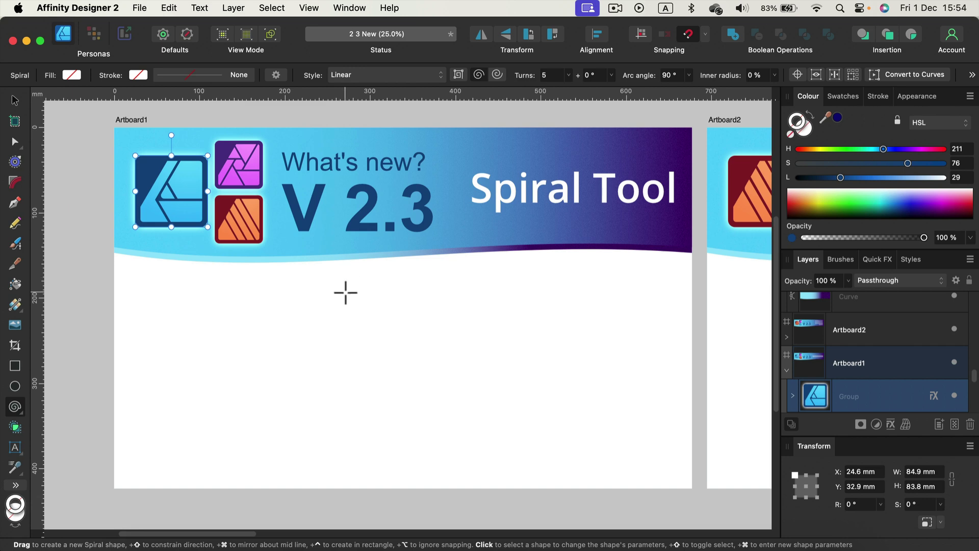
drag(345, 291, 451, 403)
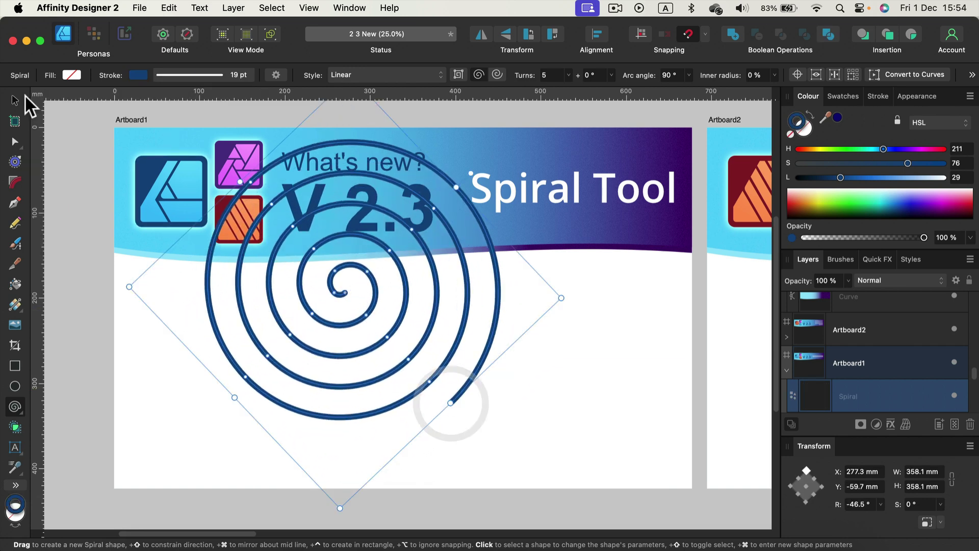
click(10, 98)
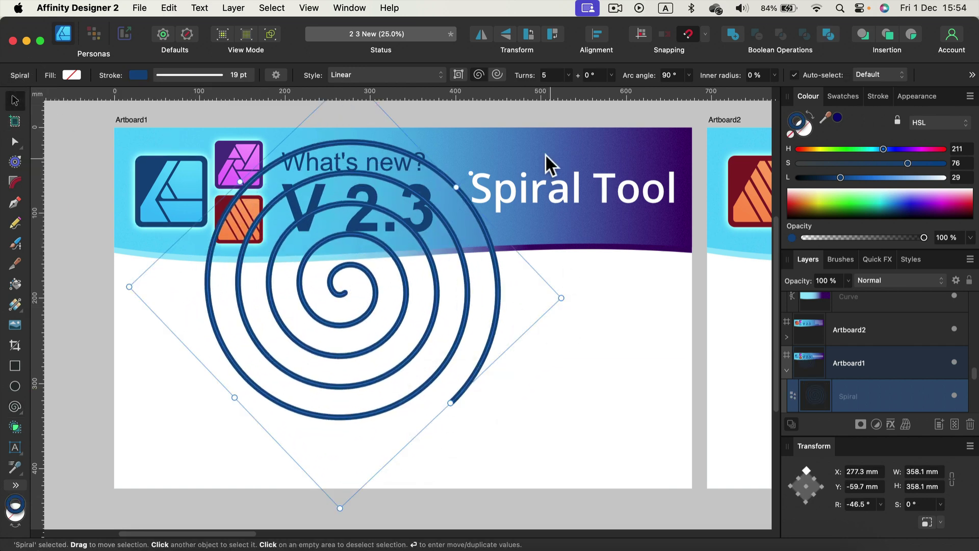
drag(468, 173, 350, 122)
drag(498, 139, 399, 232)
drag(367, 284, 480, 318)
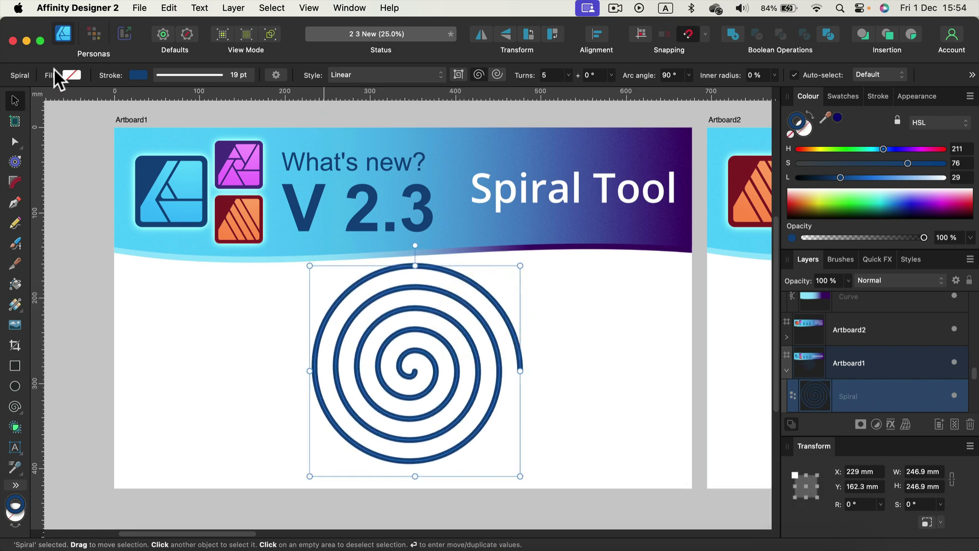
Colour the spiral's stroke bright magenta FF008A on the colour wheel.
click(139, 75)
click(163, 91)
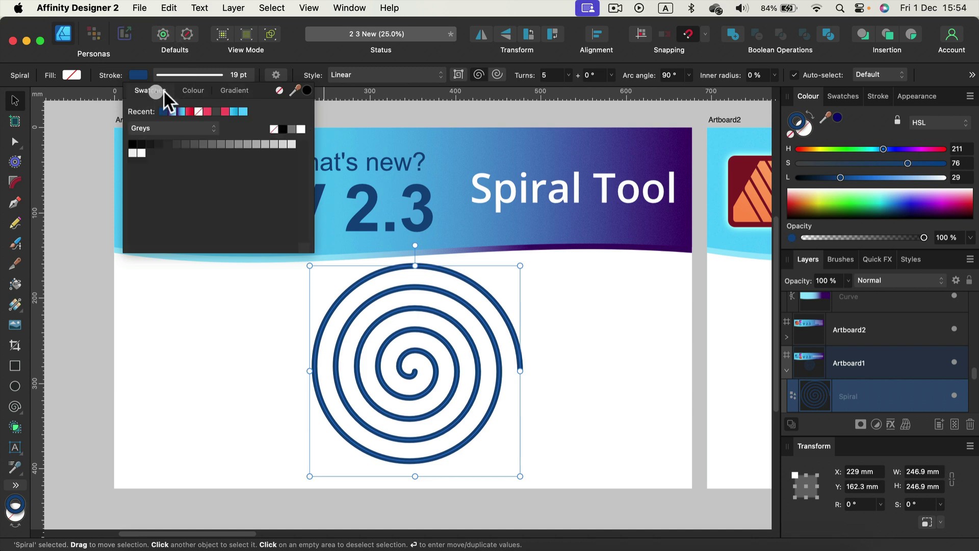
click(182, 90)
click(262, 152)
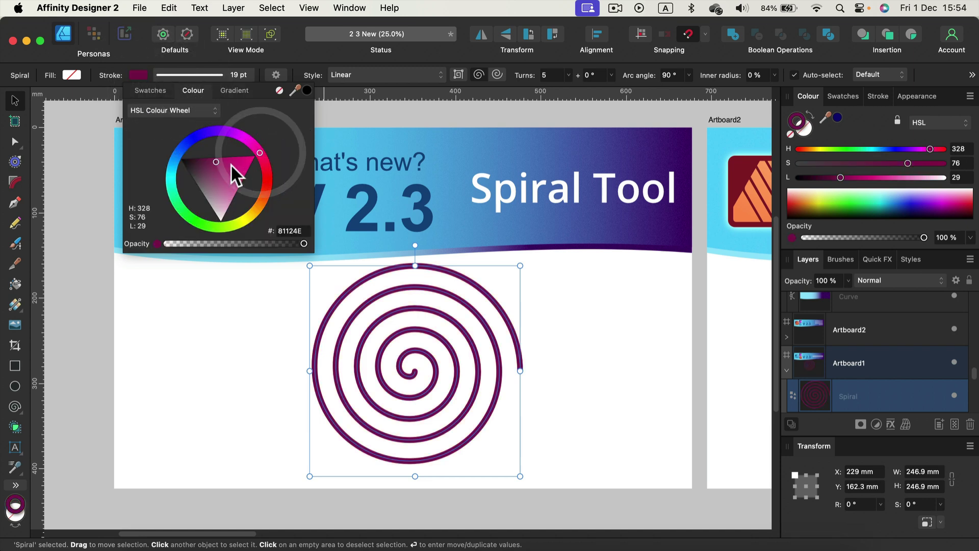
drag(234, 168, 262, 164)
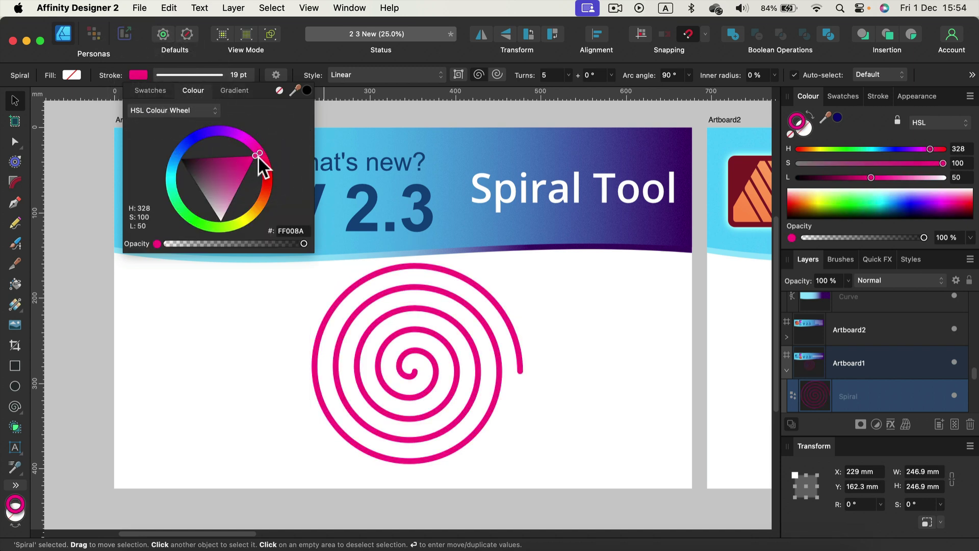
Cycle the spiral through Decaying, Semi-circular, Counter Semi-circular, Fibonacci, then Plotted styles.
click(368, 77)
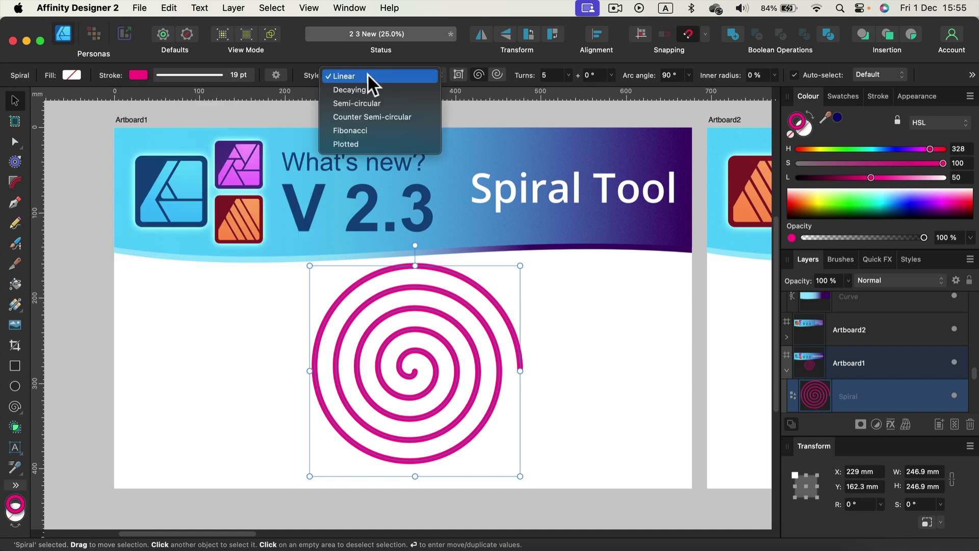
click(365, 88)
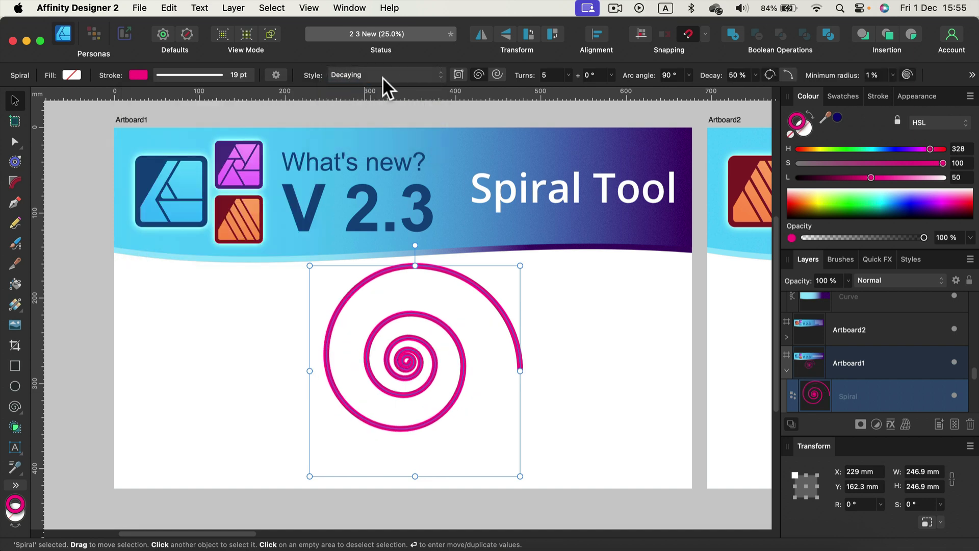
click(382, 77)
click(381, 88)
click(390, 74)
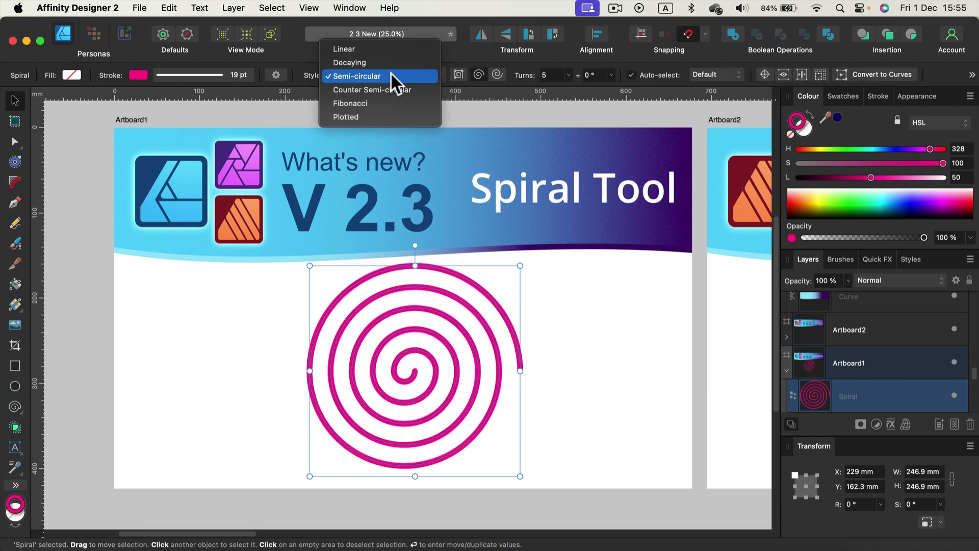
click(388, 89)
click(400, 78)
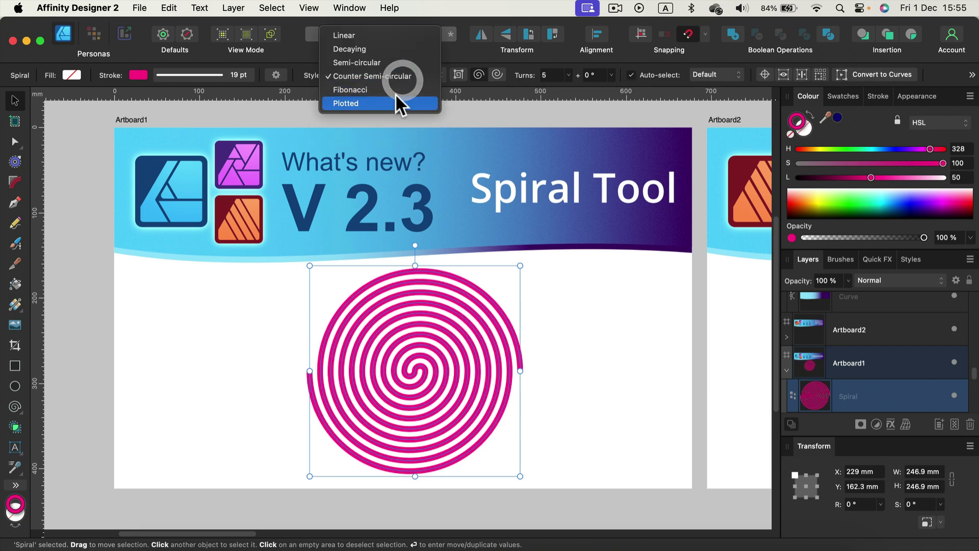
click(396, 88)
click(399, 75)
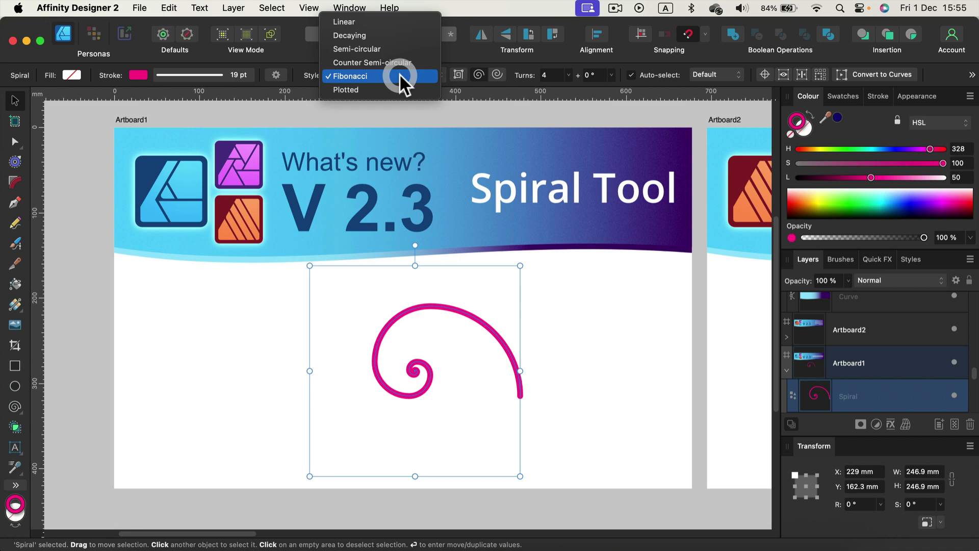
click(397, 88)
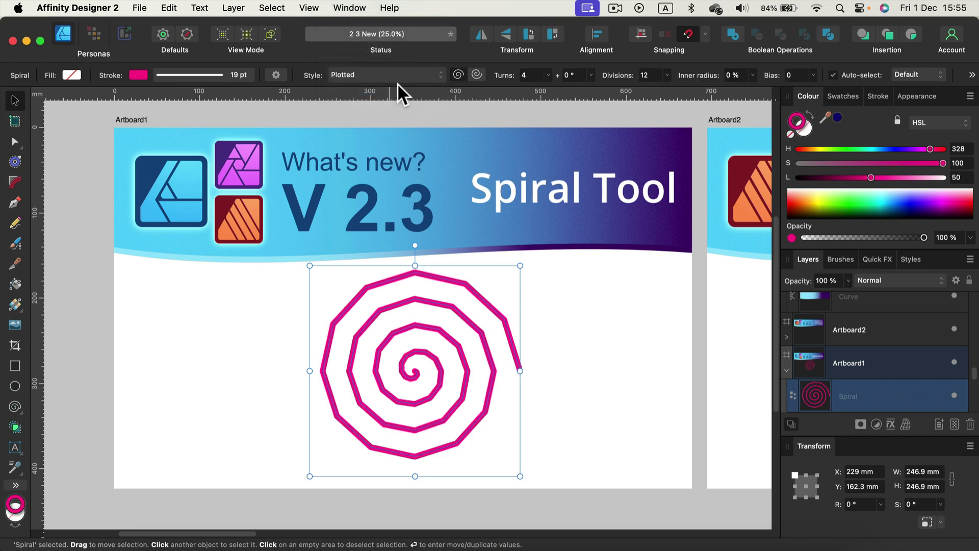
click(398, 74)
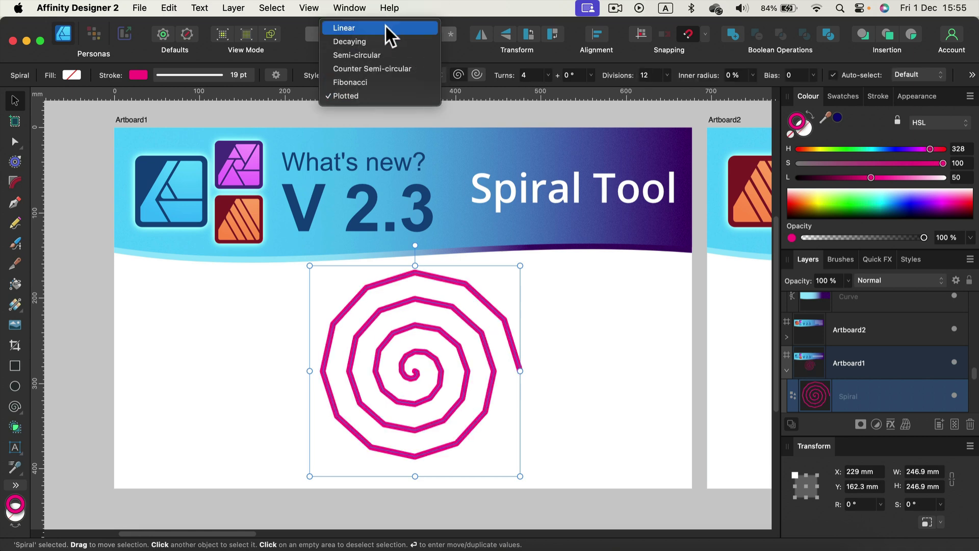
Return the spiral to Linear style with smooth corners and its original winding direction.
click(386, 25)
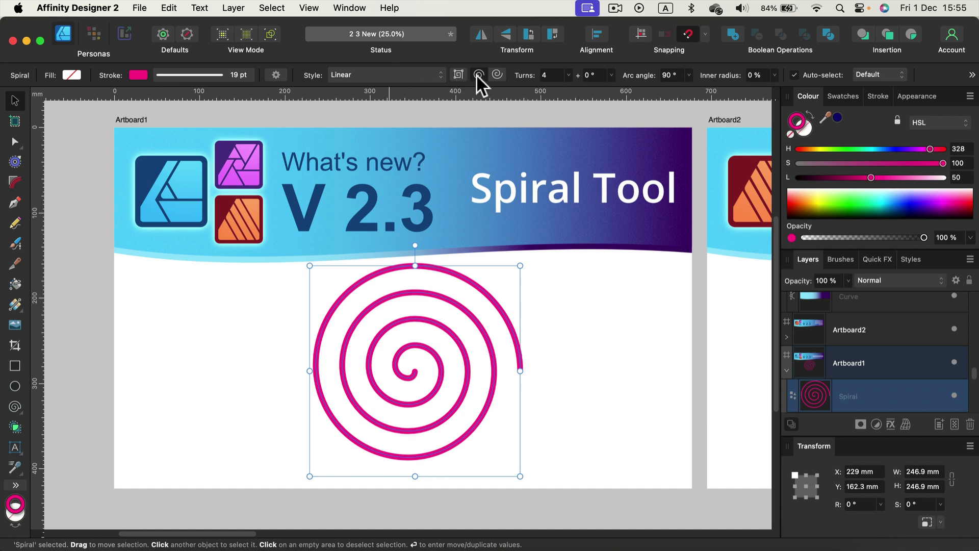
click(460, 73)
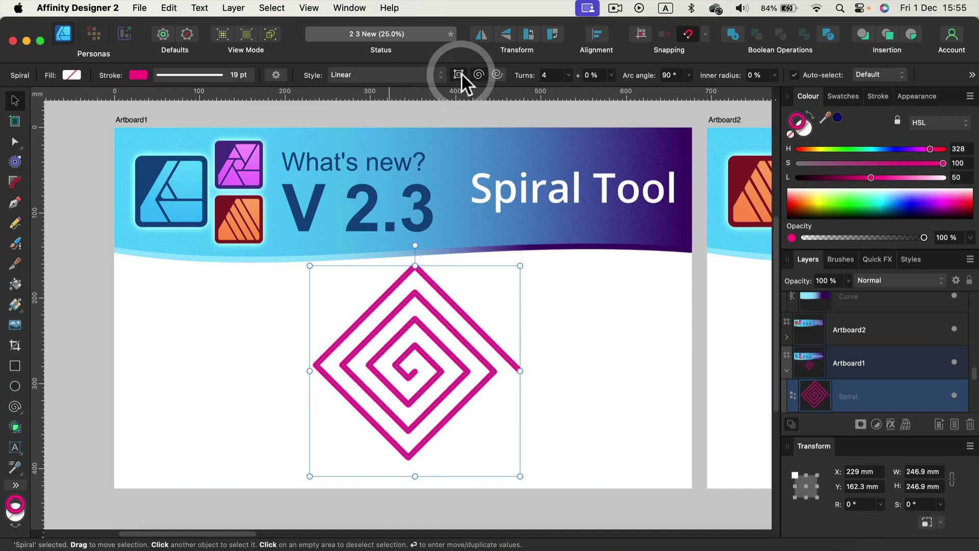
click(463, 75)
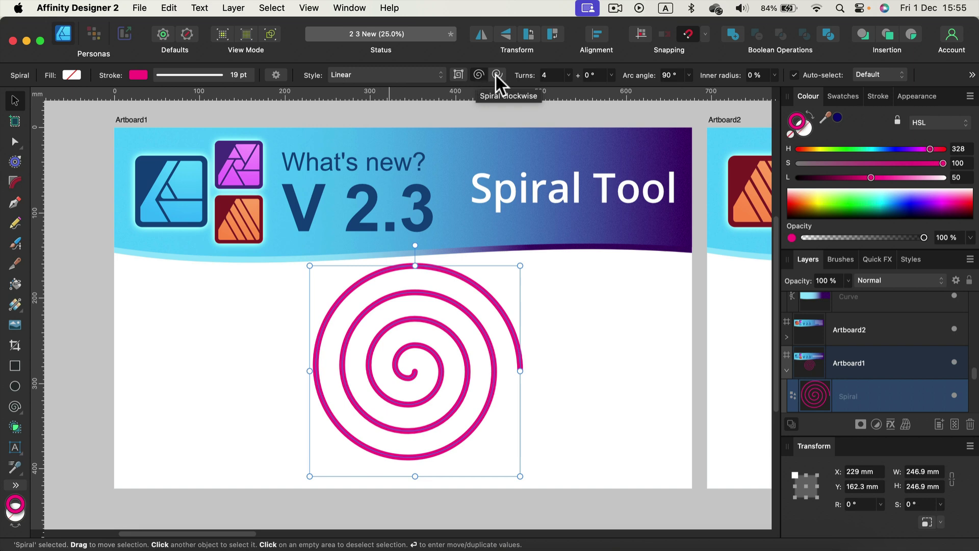
click(496, 74)
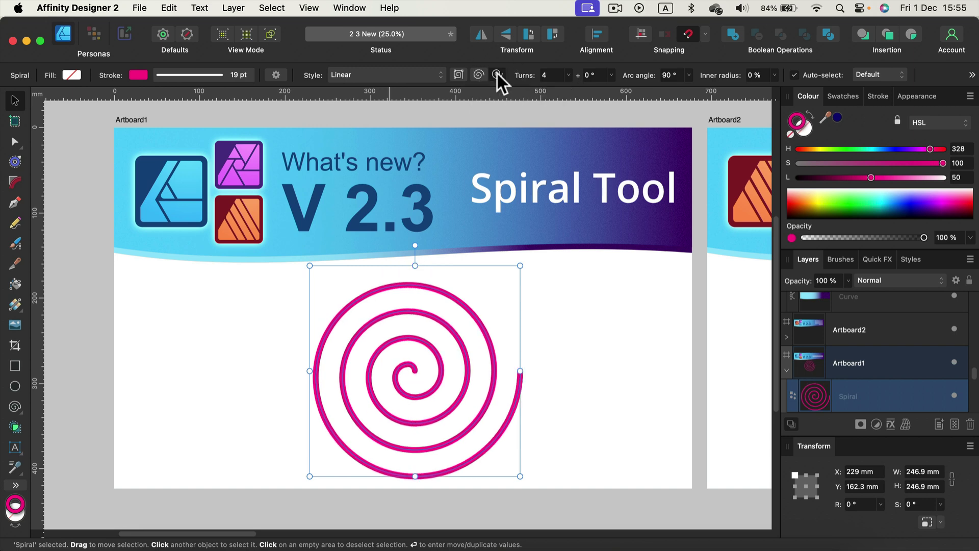
click(479, 73)
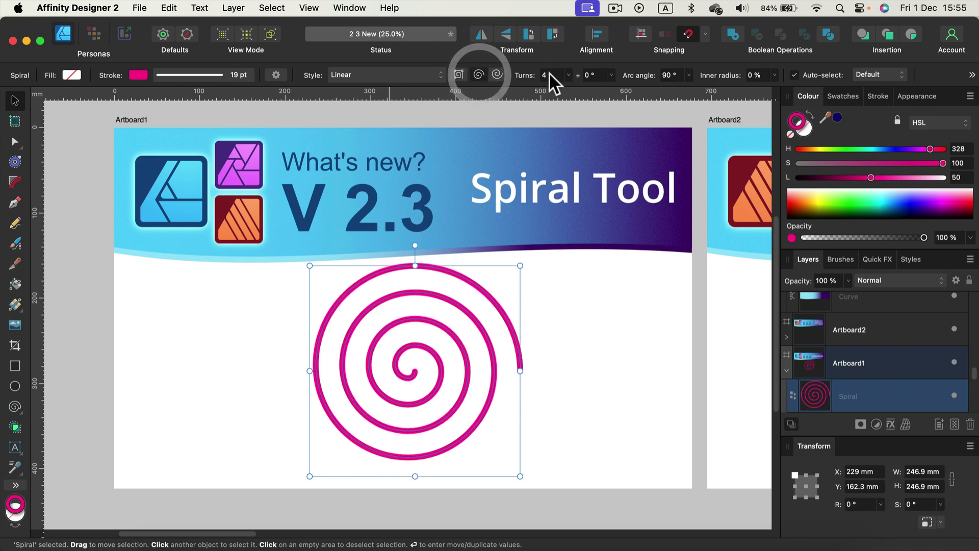
Set the spiral to 7 turns, 90° rotation and 0% inner radius.
click(567, 74)
drag(570, 90, 638, 97)
click(611, 74)
click(745, 82)
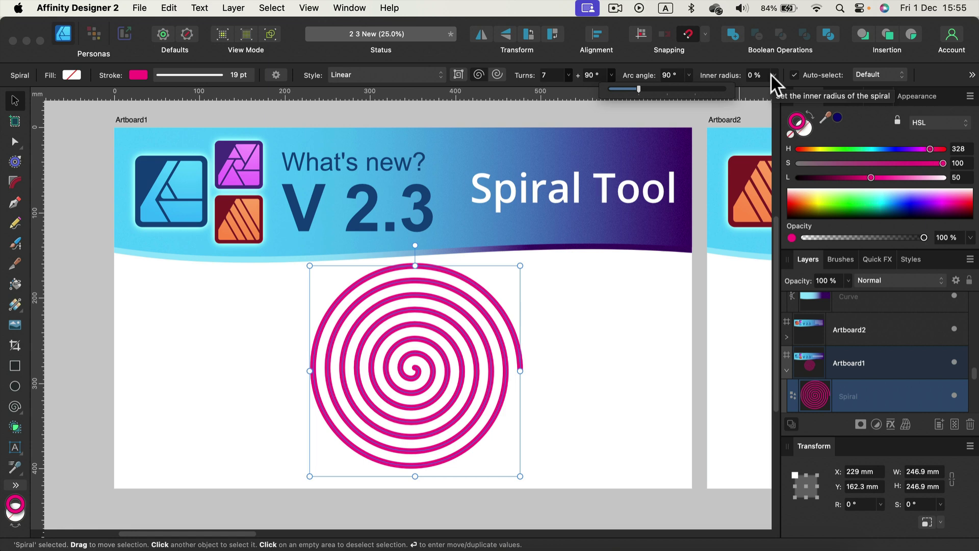
click(773, 76)
mouse_move(775, 89)
mouse_down()
mouse_move(796, 86)
mouse_move(770, 84)
mouse_up()
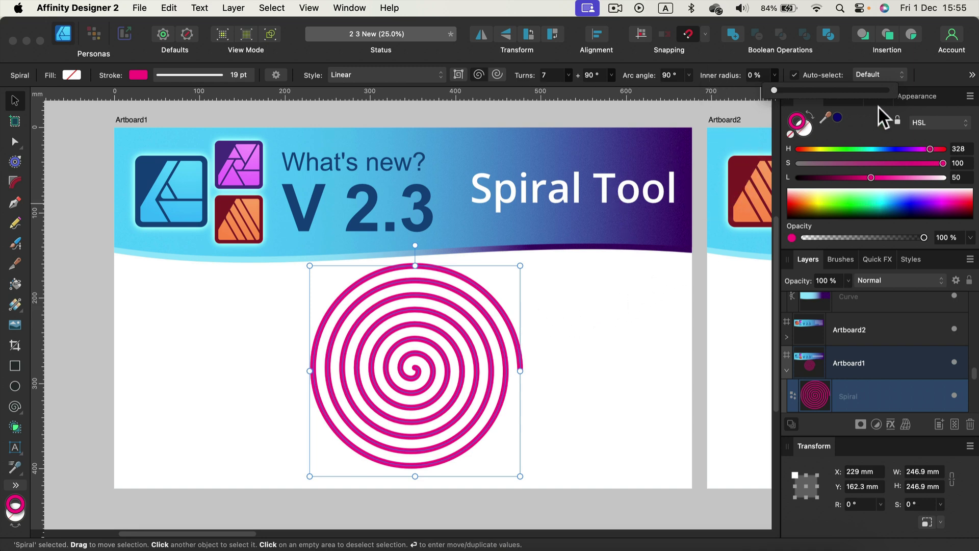
Convert the spiral to an editable curve.
click(938, 75)
click(971, 75)
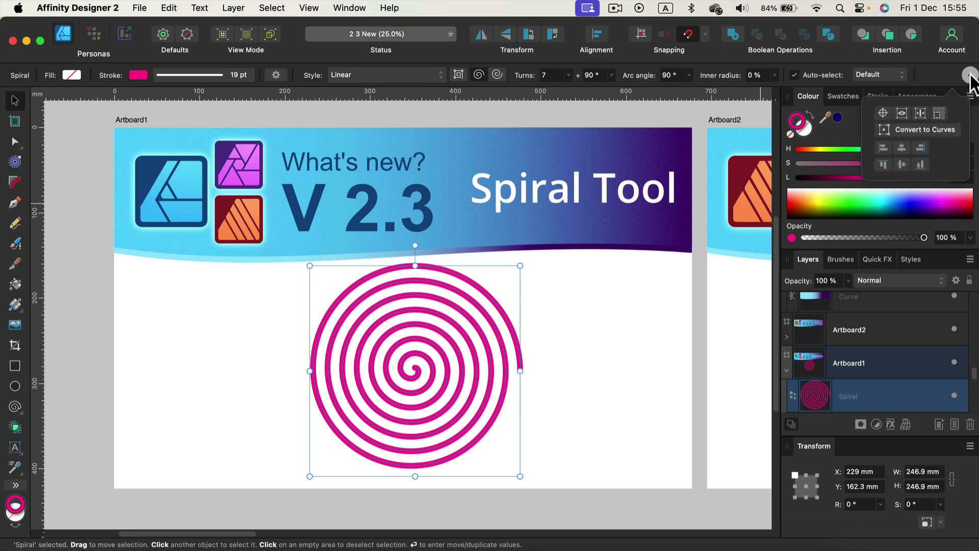
click(915, 129)
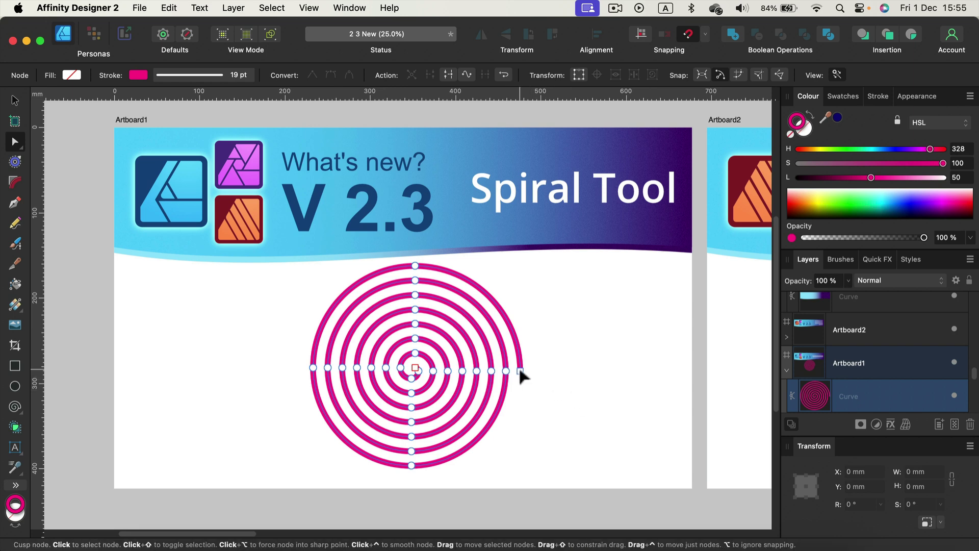
Stretch the outer loop wide to the left and nudge the centre and second-ring nodes.
drag(520, 371, 574, 366)
drag(314, 367, 265, 356)
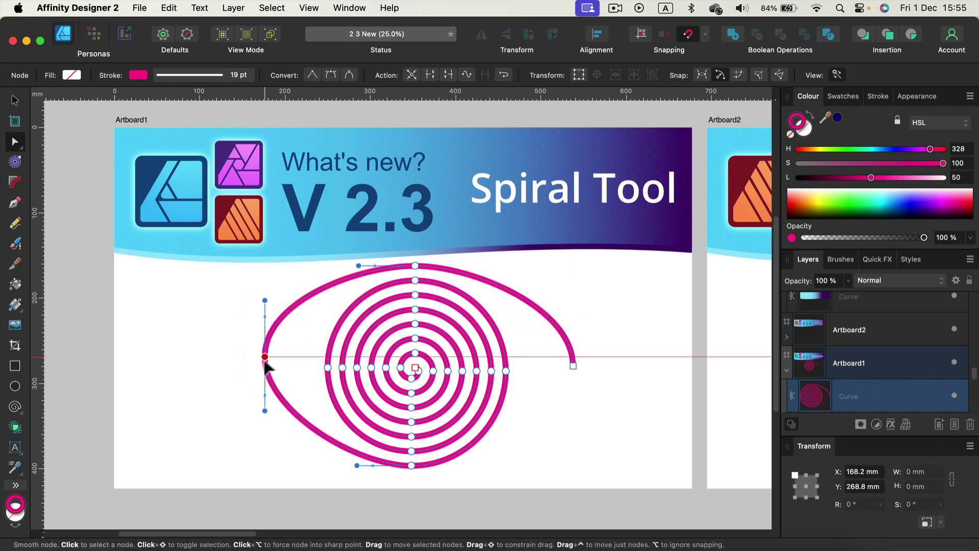
click(418, 369)
mouse_move(418, 369)
mouse_down()
mouse_move(437, 356)
mouse_move(546, 378)
mouse_move(523, 422)
mouse_move(580, 418)
mouse_move(571, 370)
mouse_move(552, 388)
mouse_move(392, 382)
mouse_move(401, 368)
mouse_up()
click(551, 406)
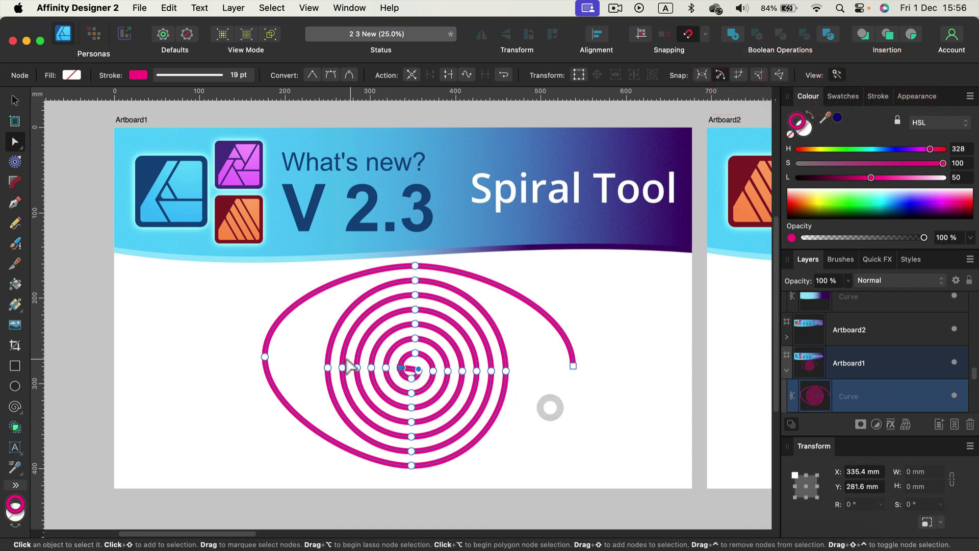
click(318, 356)
drag(318, 362, 309, 356)
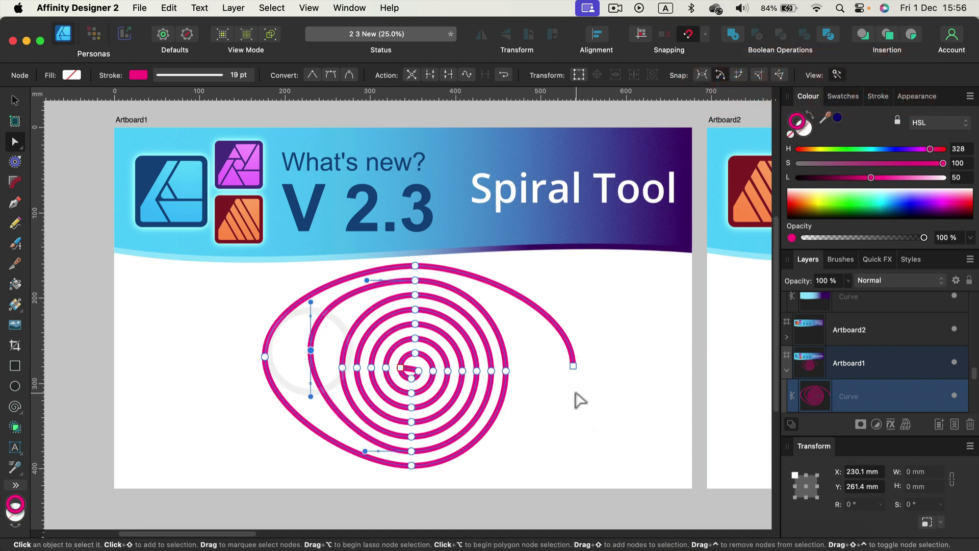
click(576, 398)
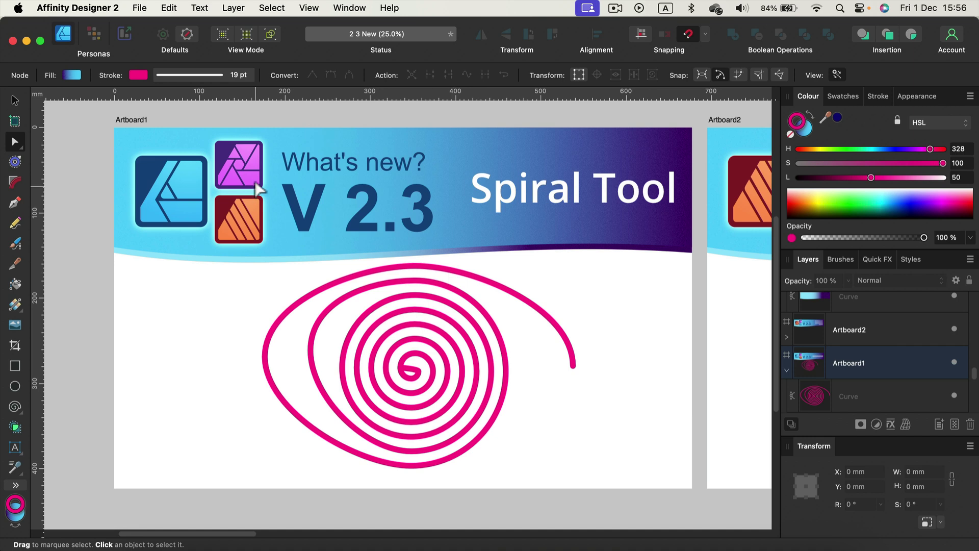
click(645, 321)
click(16, 100)
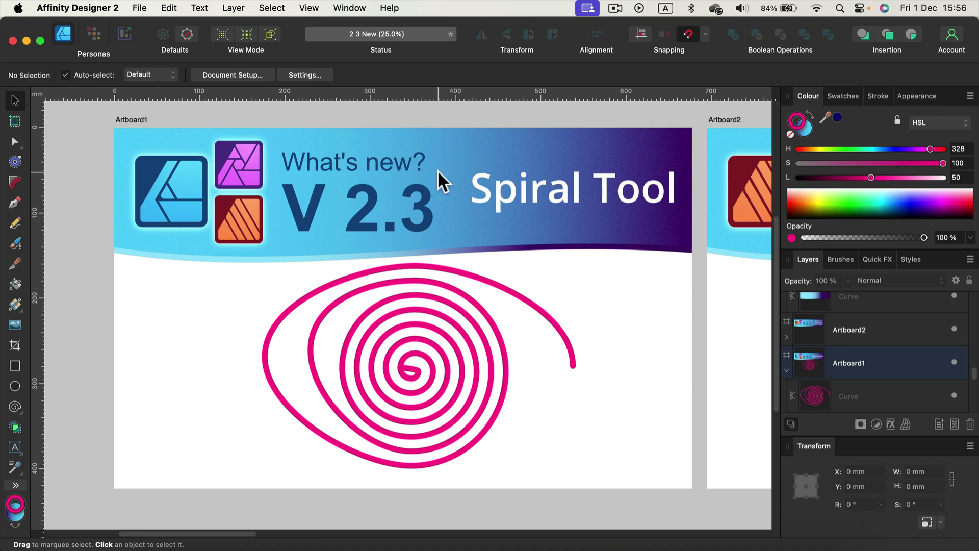
click(16, 407)
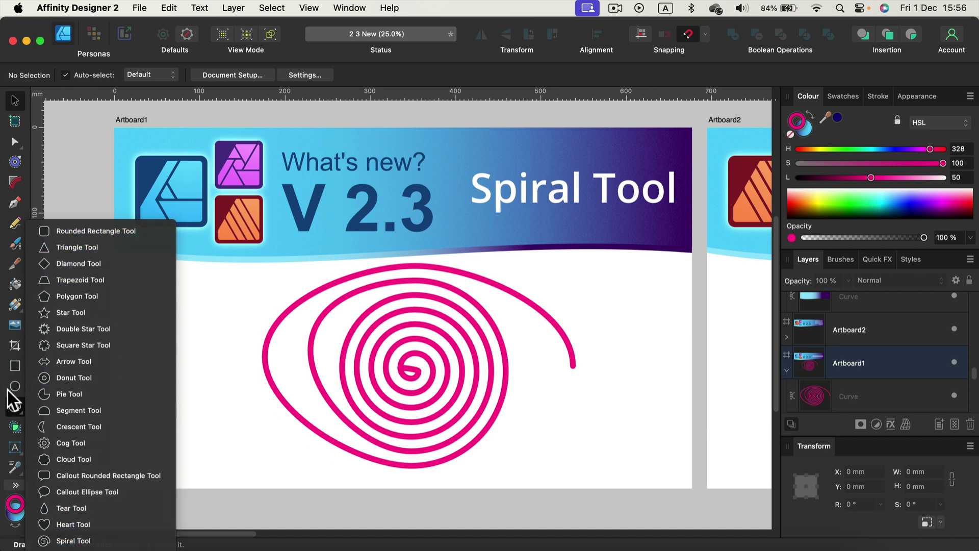
click(15, 408)
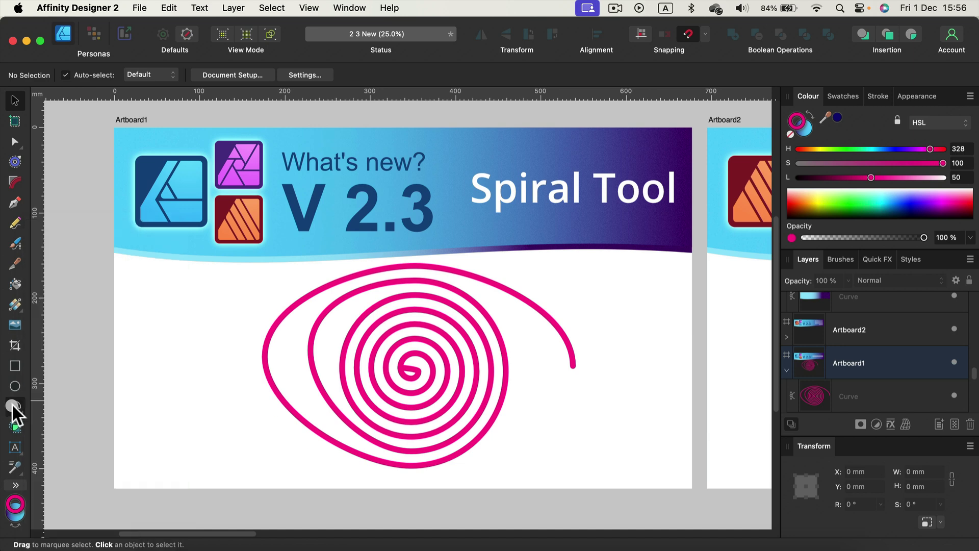
click(619, 298)
Pan left to Artboard2, the Password protected PDFs banner.
drag(656, 299, 590, 306)
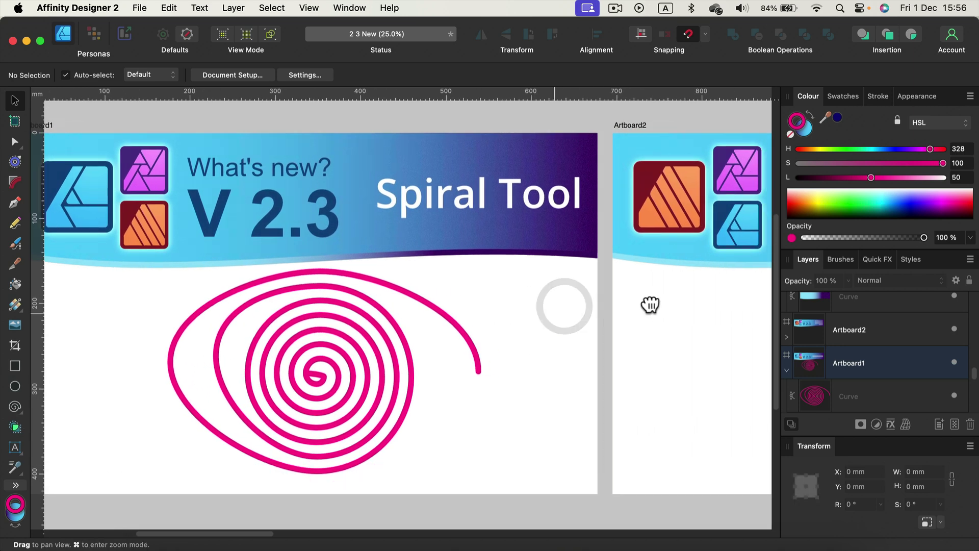
drag(649, 304, 456, 306)
drag(582, 305, 541, 305)
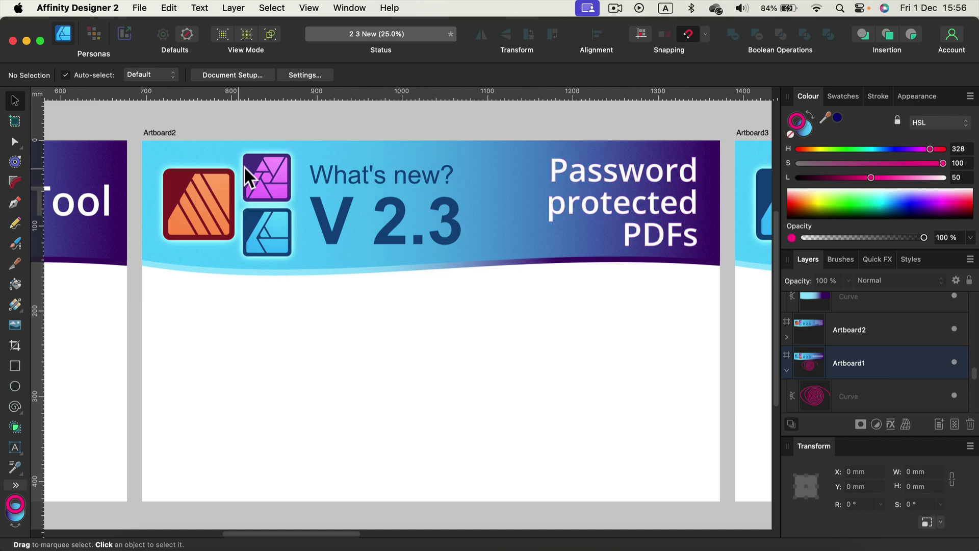
click(139, 8)
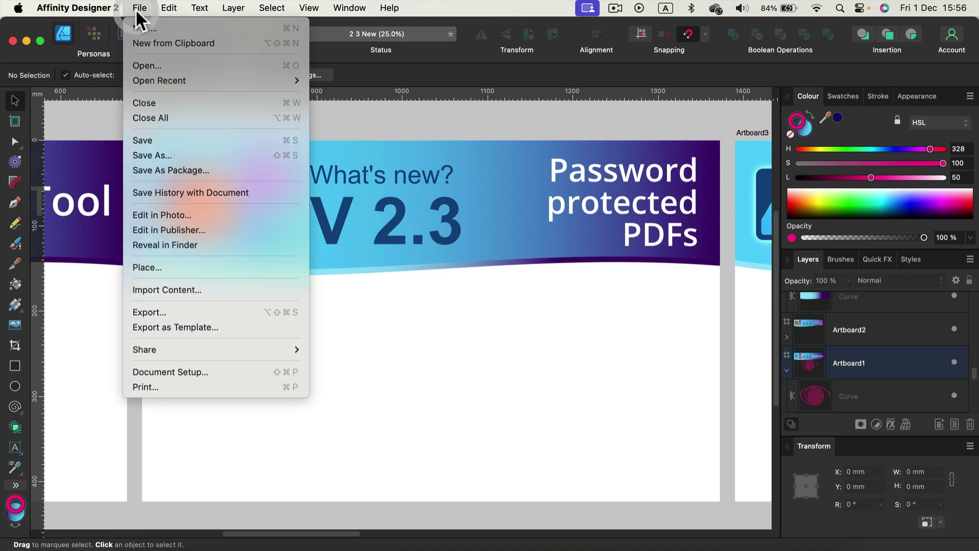
click(161, 313)
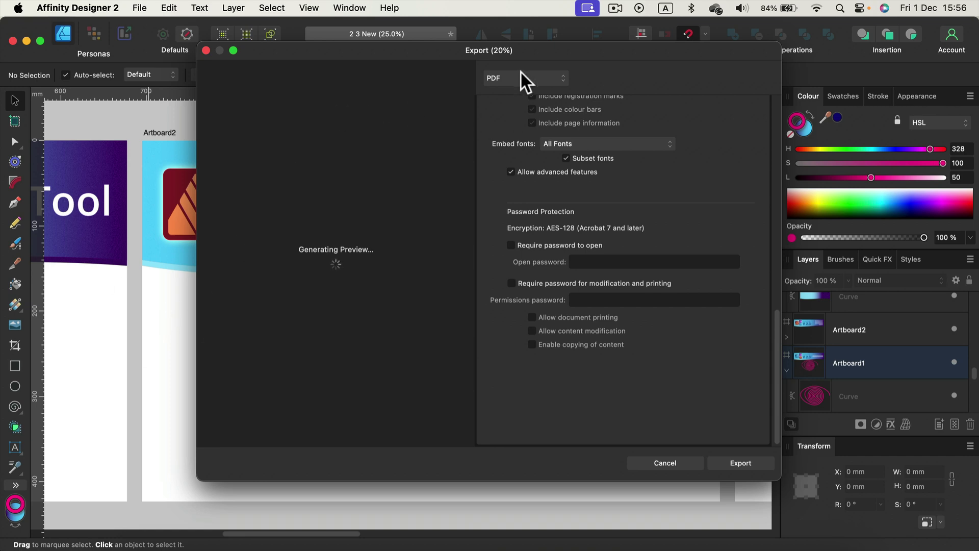
scroll(550, 118, up, 15)
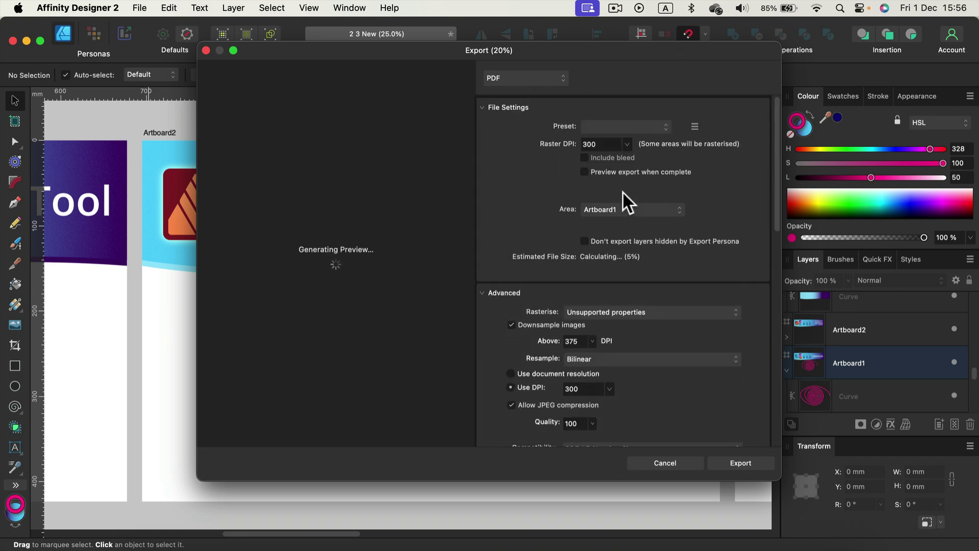
click(486, 293)
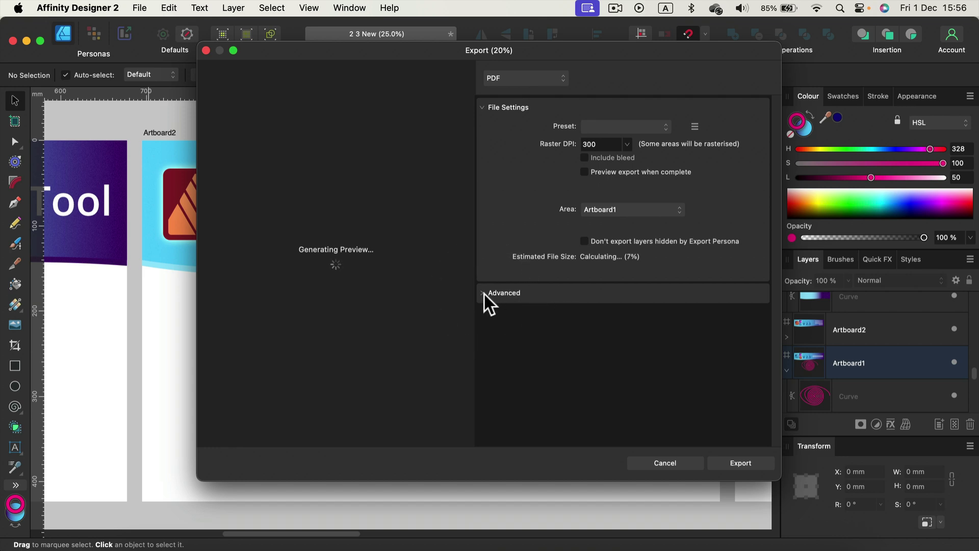
click(486, 293)
scroll(525, 300, down, 4)
scroll(526, 301, down, 10)
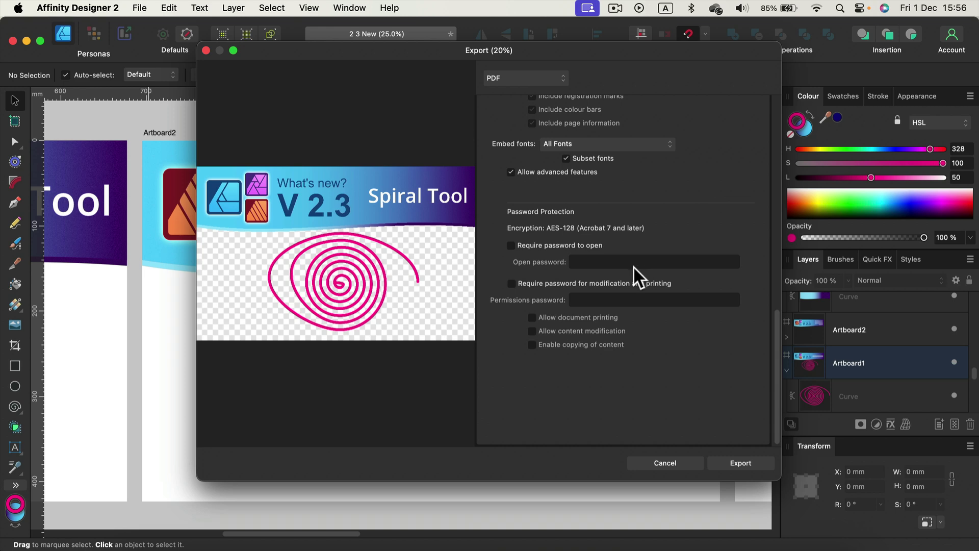
click(686, 464)
Pan left to Artboard3, the Keep selected in Pencil Tool banner with its blue wavy line.
click(569, 331)
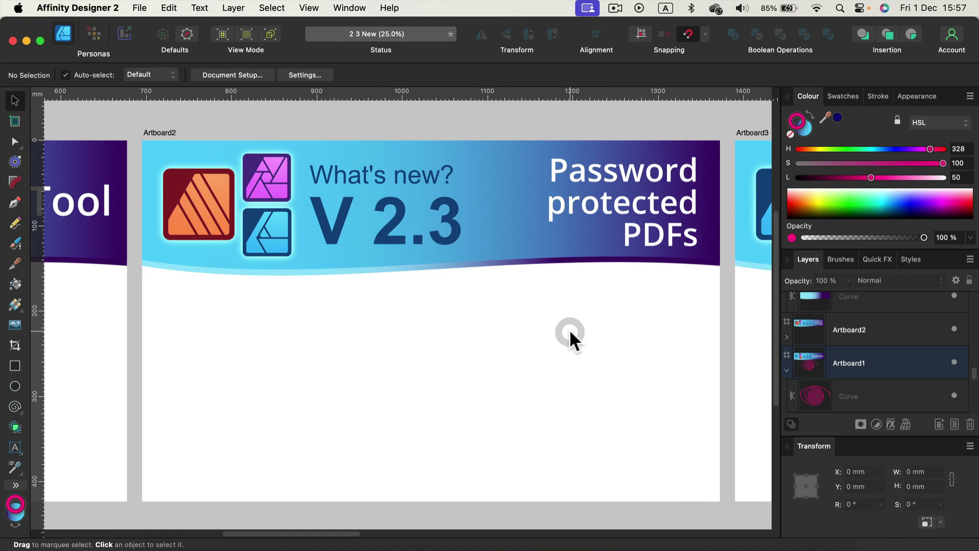
key(space)
mouse_move(610, 320)
mouse_down()
mouse_move(564, 304)
mouse_move(367, 302)
mouse_up()
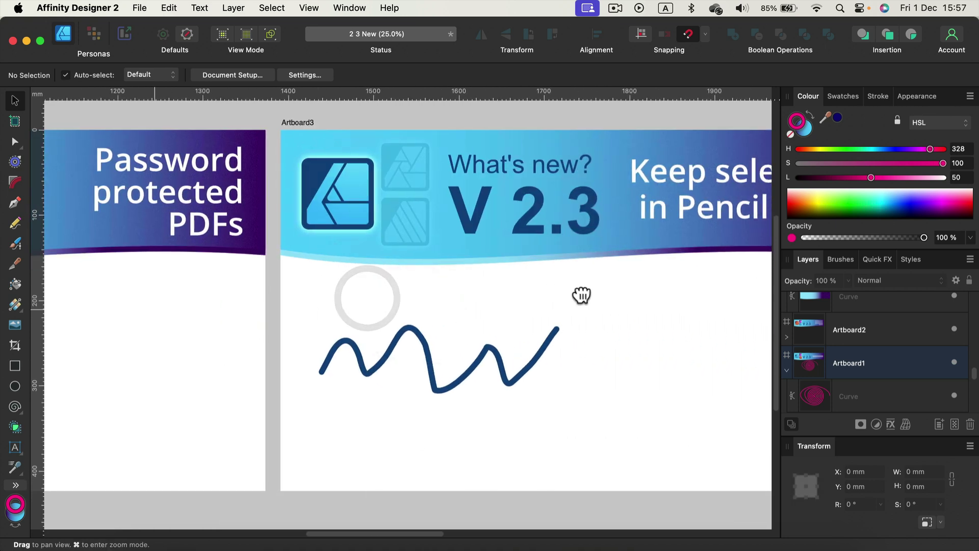
mouse_move(582, 293)
mouse_down()
mouse_move(455, 308)
mouse_move(439, 296)
mouse_up()
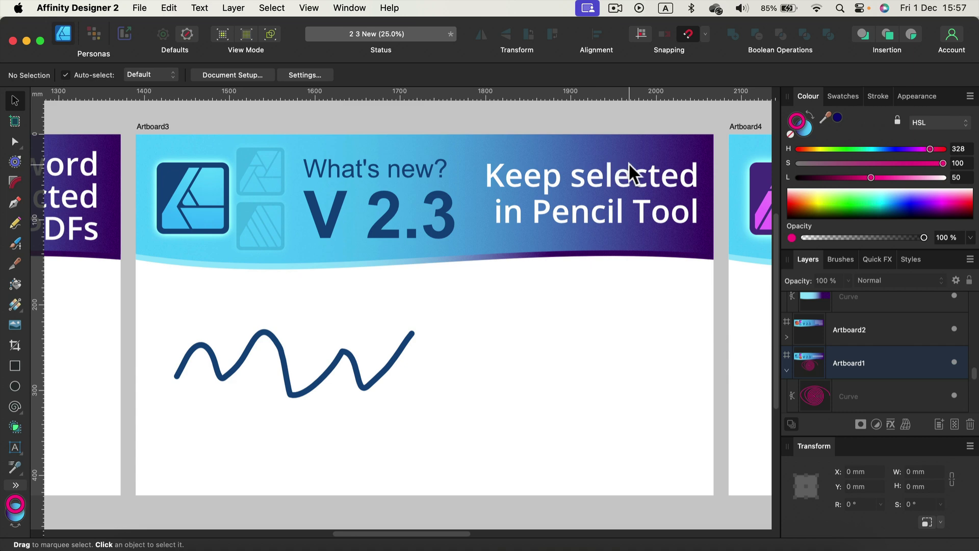
Draw a pink freehand pencil stroke above the blue squiggle.
click(15, 223)
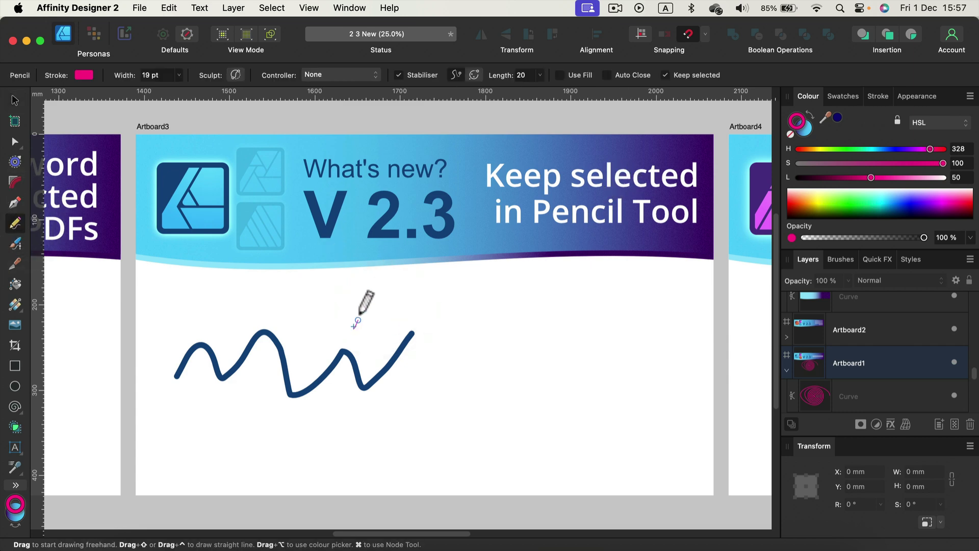
mouse_move(358, 322)
mouse_down()
mouse_move(410, 285)
mouse_move(438, 305)
mouse_move(483, 292)
mouse_move(550, 332)
mouse_move(615, 290)
mouse_up()
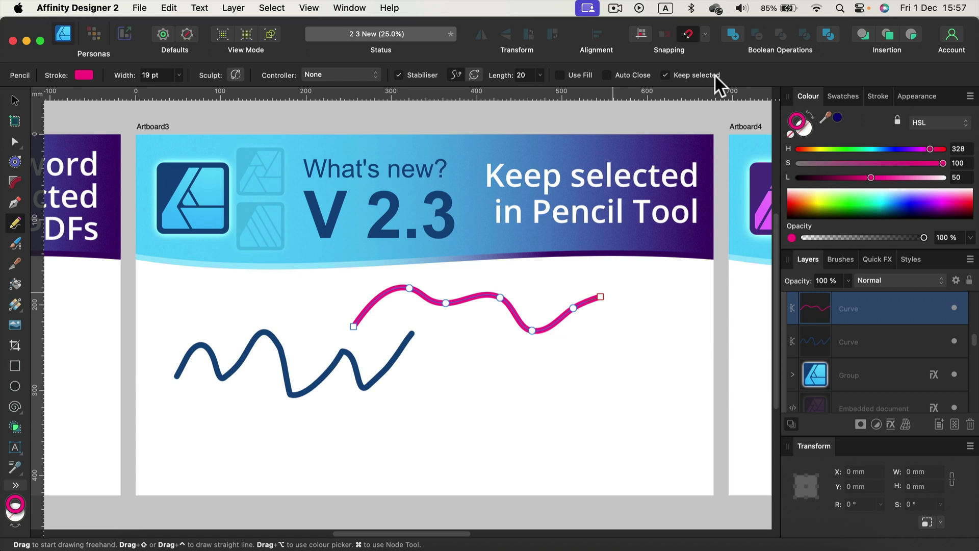
Turn off Keep selected and draw two more pink strokes, the last crossing the lower wave.
click(665, 75)
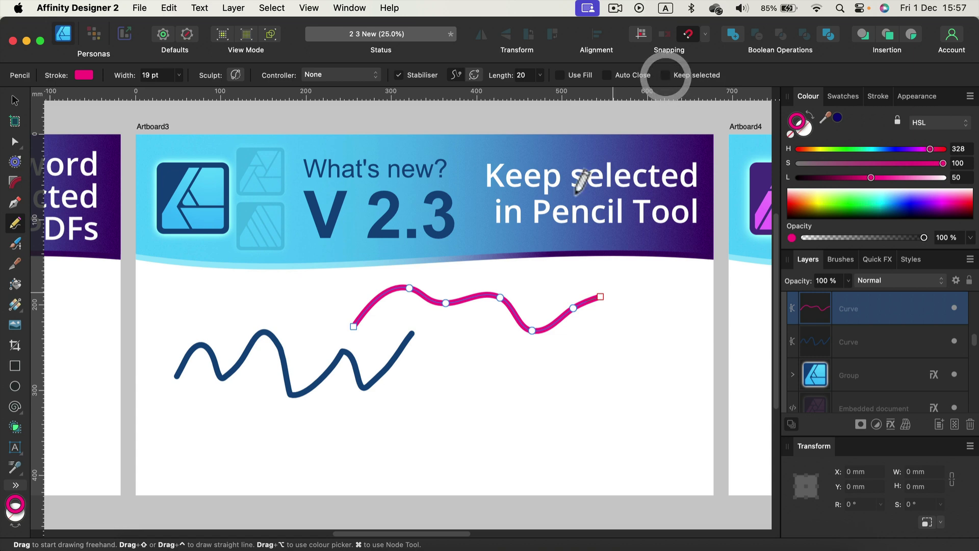
mouse_move(278, 452)
mouse_down()
mouse_move(321, 424)
mouse_move(431, 428)
mouse_move(498, 398)
mouse_move(586, 419)
mouse_up()
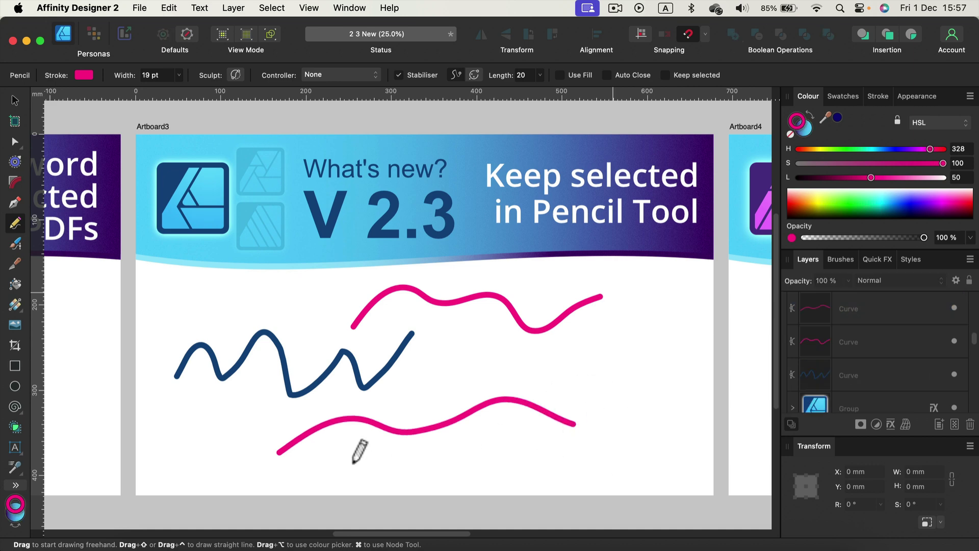
mouse_move(330, 463)
mouse_down()
mouse_move(350, 439)
mouse_move(454, 402)
mouse_move(476, 421)
mouse_move(526, 405)
mouse_move(578, 363)
mouse_up()
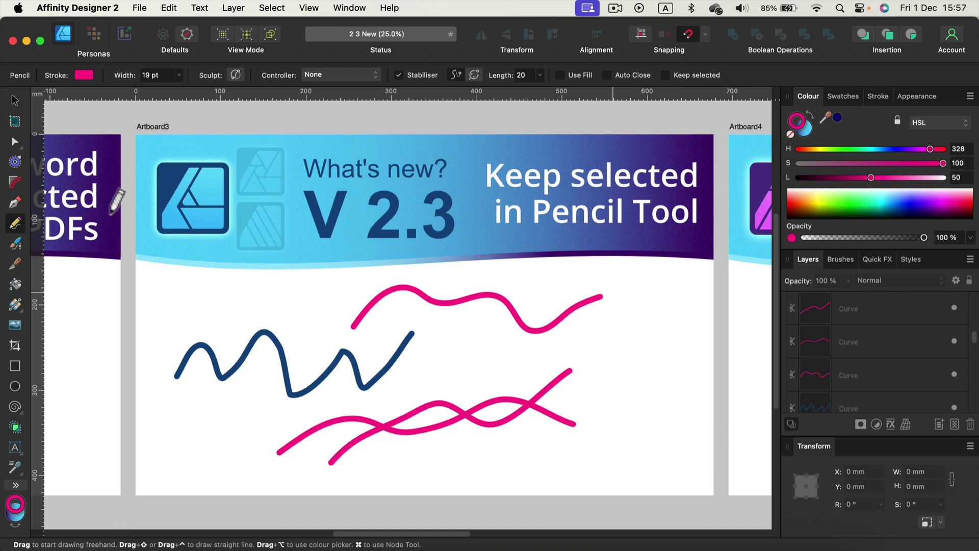
click(14, 101)
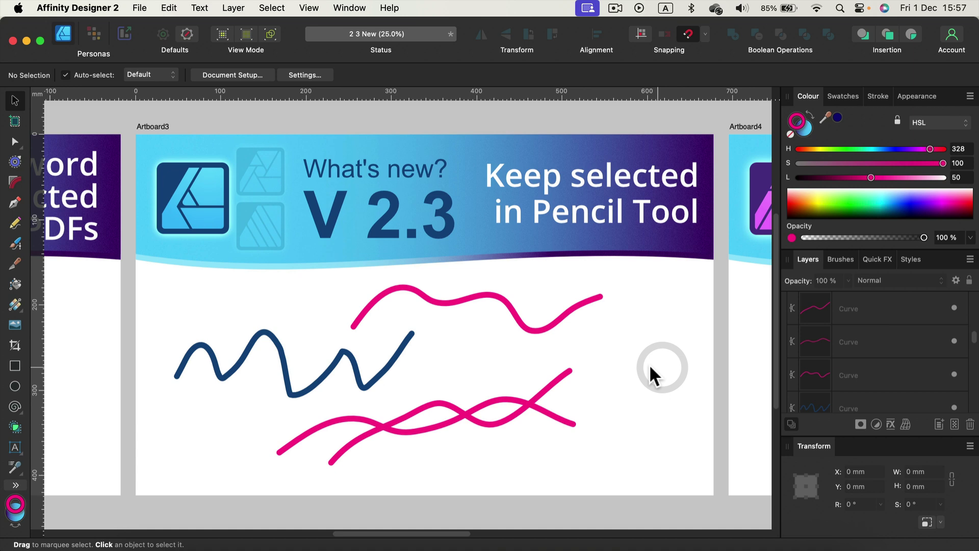
Pan left and centre the view on Artboard4, the Pixel Grid artboard.
key(space)
drag(651, 370, 430, 339)
drag(535, 314, 367, 321)
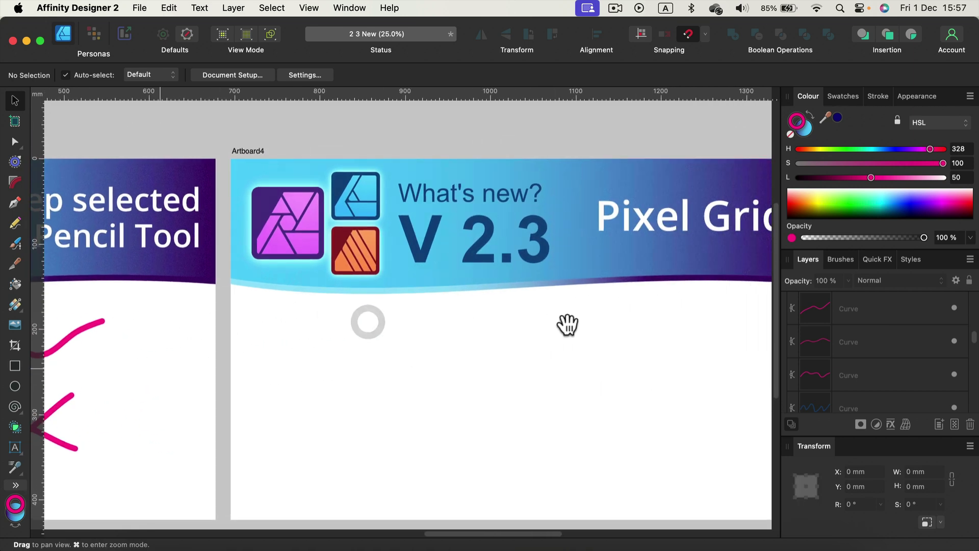
drag(568, 326, 511, 304)
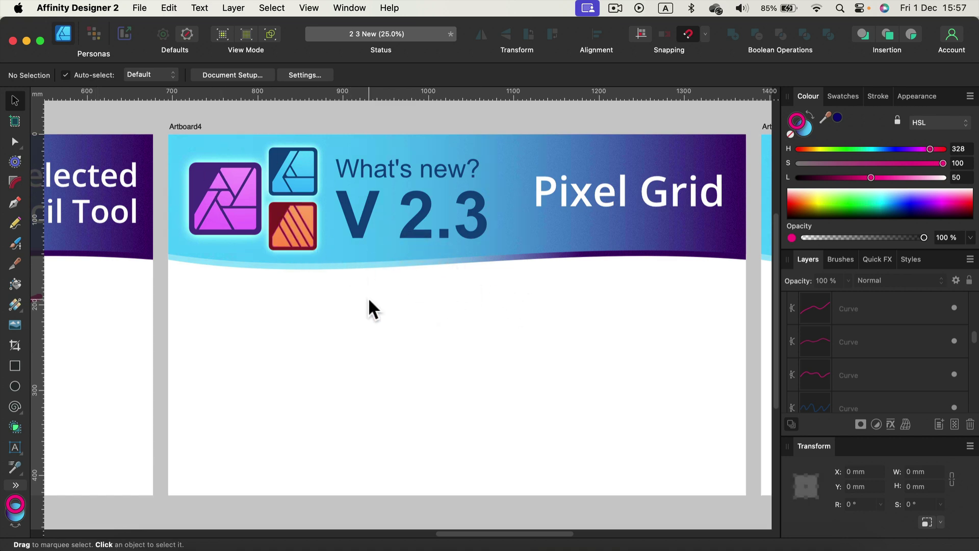
drag(372, 306, 569, 371)
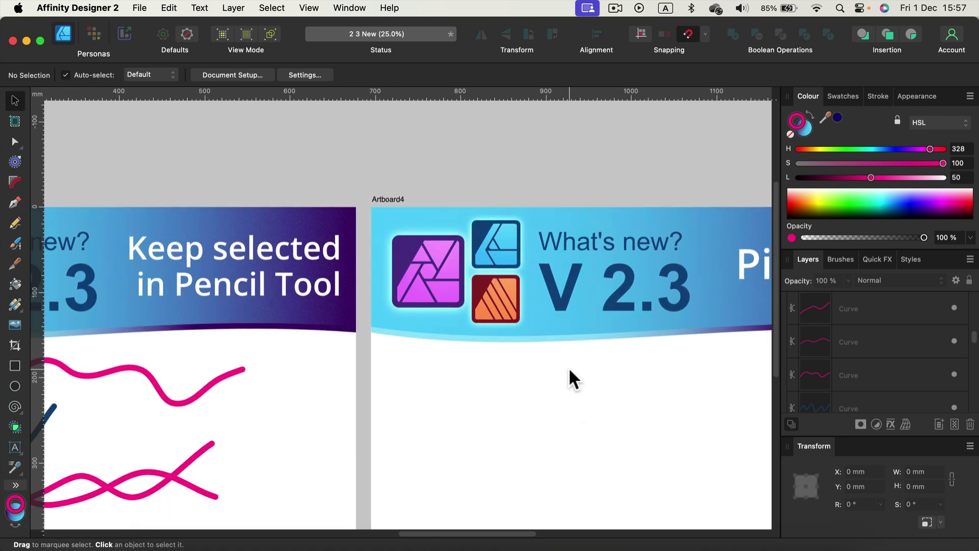
key(super+equal)
key(super+equal)
key(super+equal)
key(super+equal)
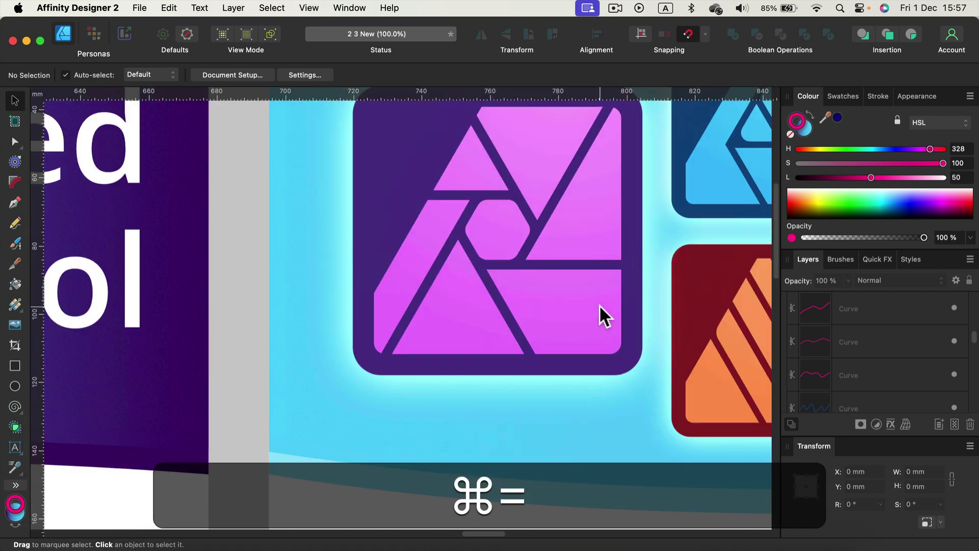
key(super+equal)
key(super+equal)
key(super+equal)
key(super+equal)
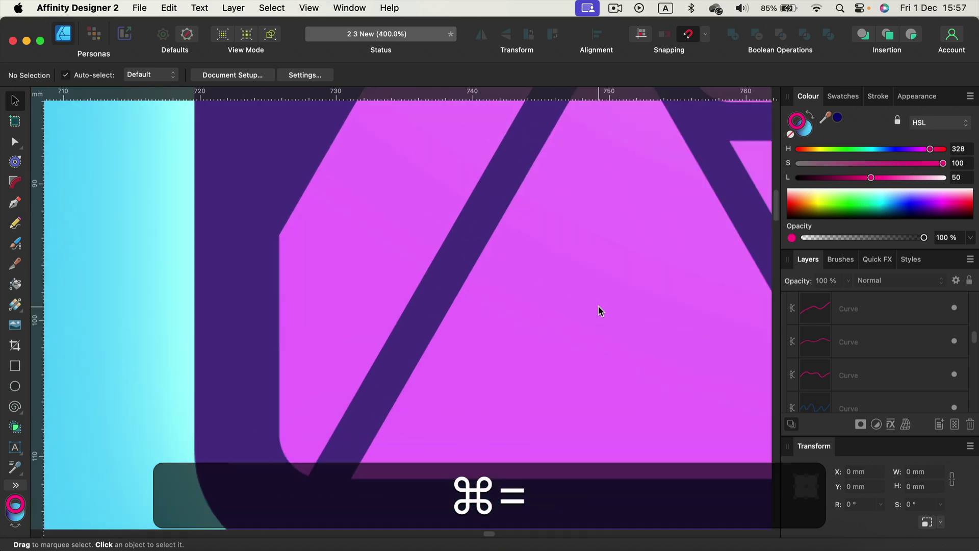
key(super+equal)
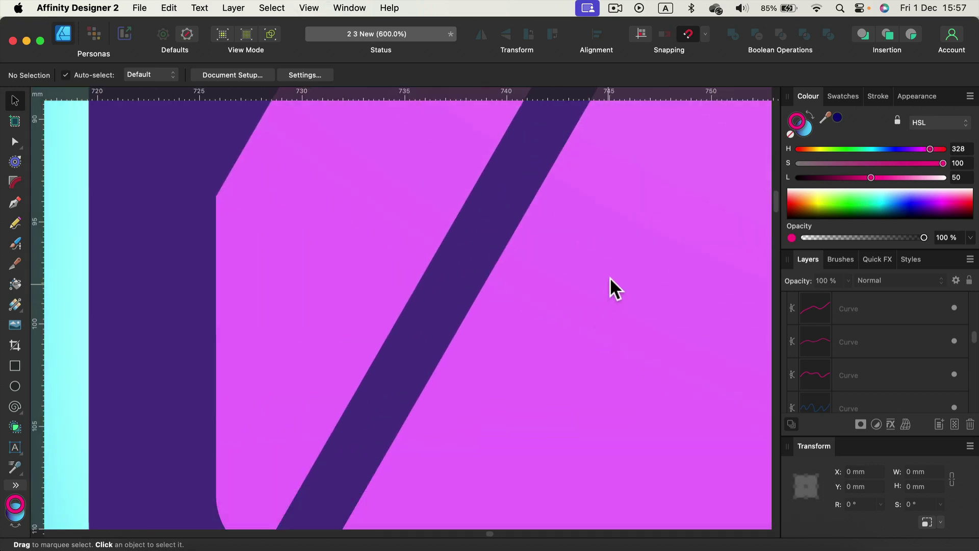
key(super+equal)
key(super+equal)
key(super+equal)
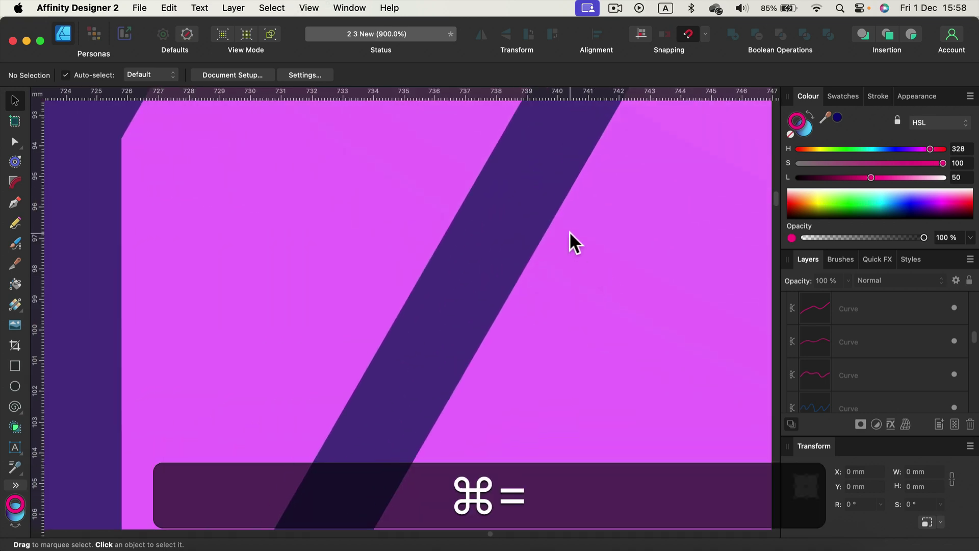
key(space)
drag(623, 291, 414, 379)
drag(657, 251, 525, 367)
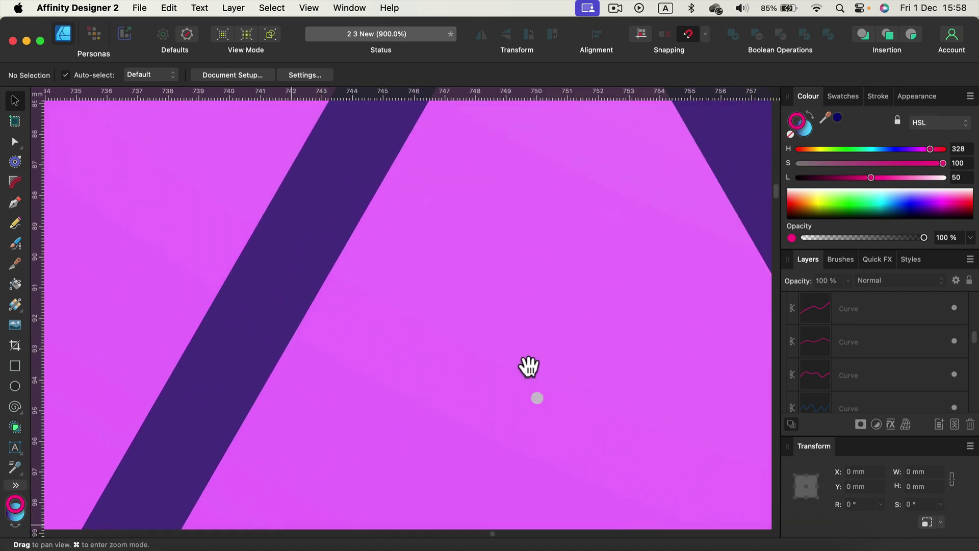
key(super+minus)
key(super+minus)
key(super+minus)
key(super+minus)
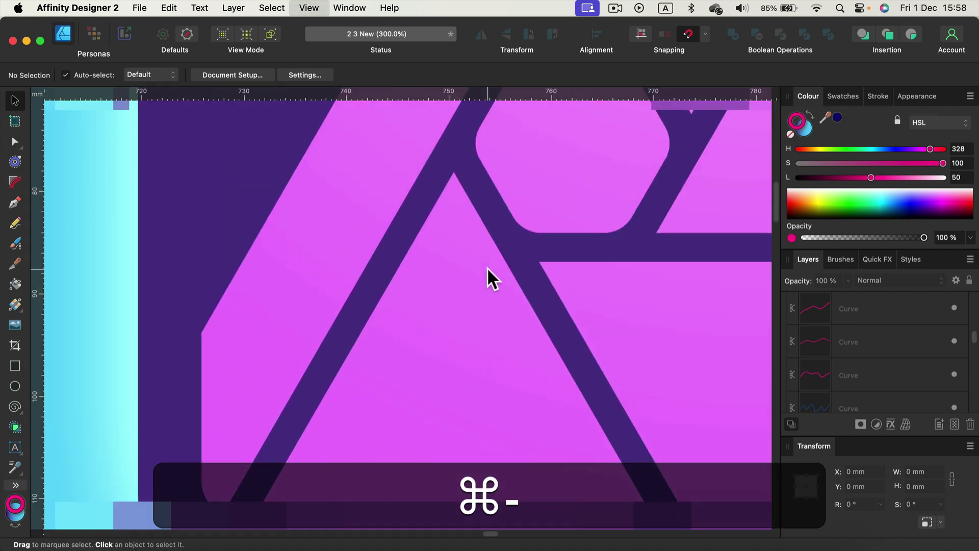
scroll(473, 279, up, 10)
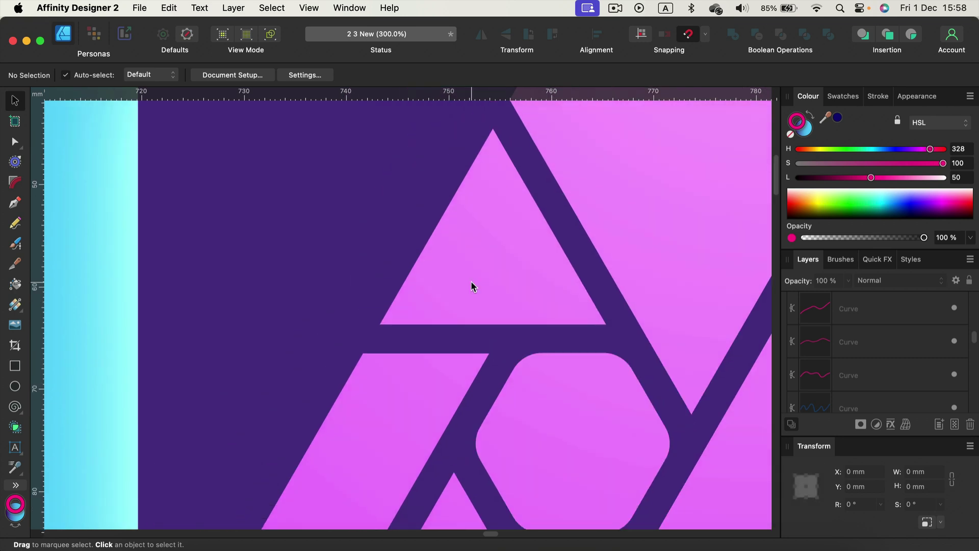
click(470, 280)
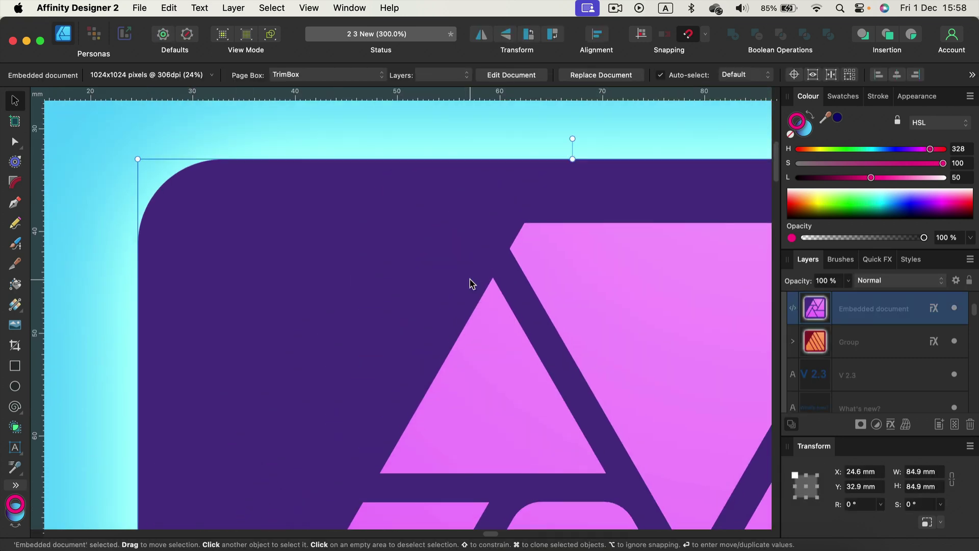
key(super+equal)
key(super+equal)
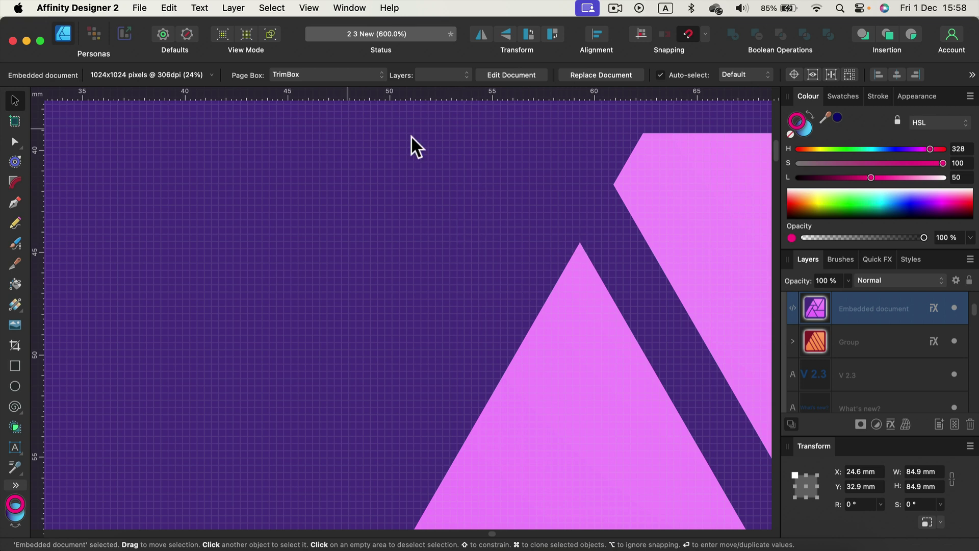
key(super+equal)
key(super+equal)
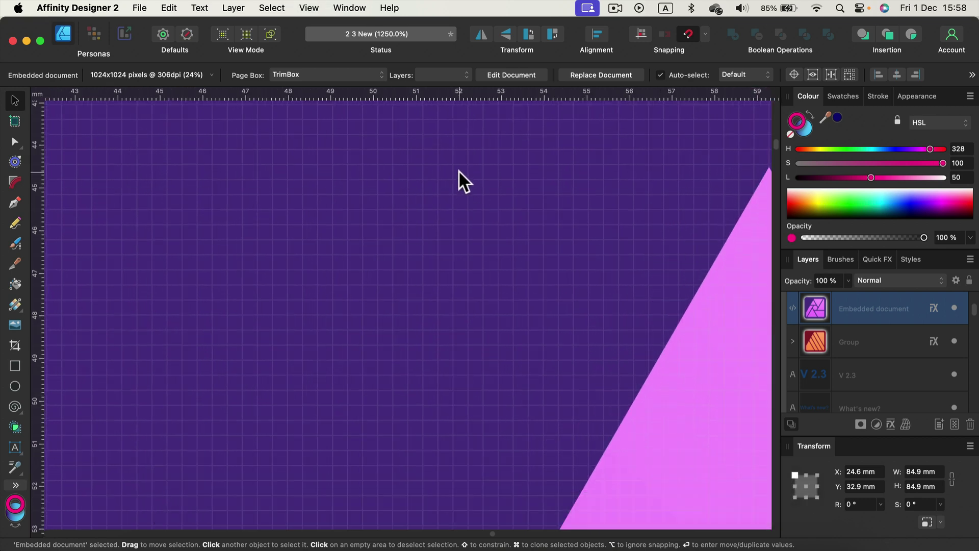
key(super+minus)
key(super+minus)
key(super+minus)
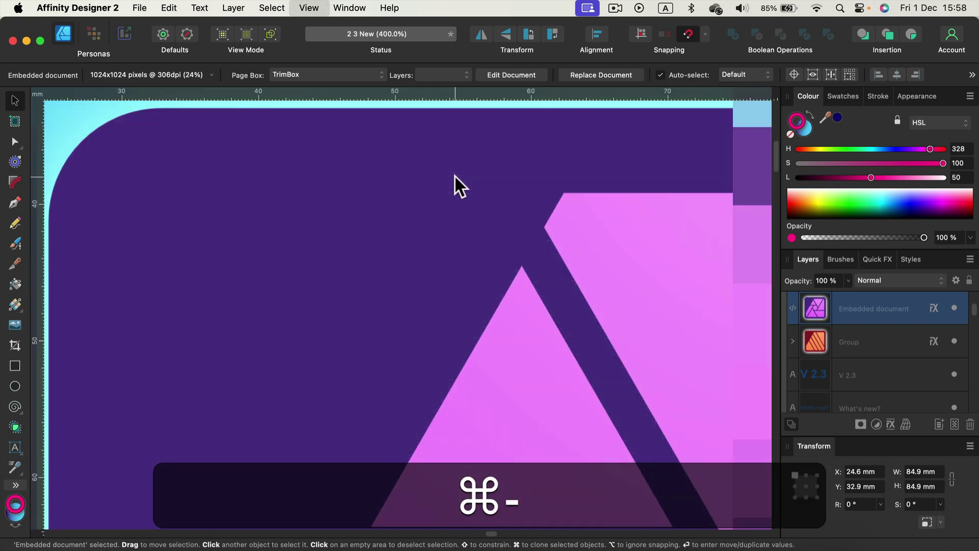
key(super+equal)
key(super+equal)
key(super+equal)
key(super+equal)
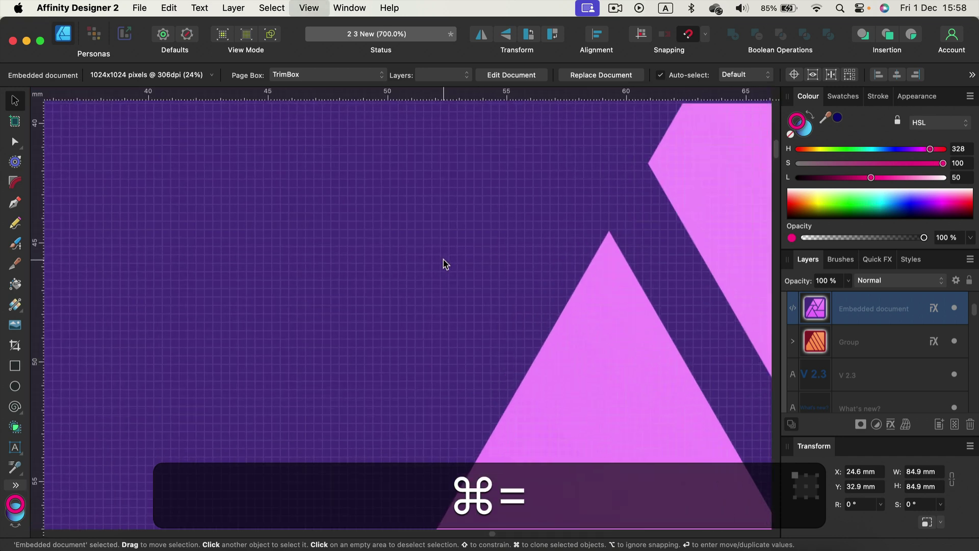
key(super+minus)
key(super+minus)
key(super+minus)
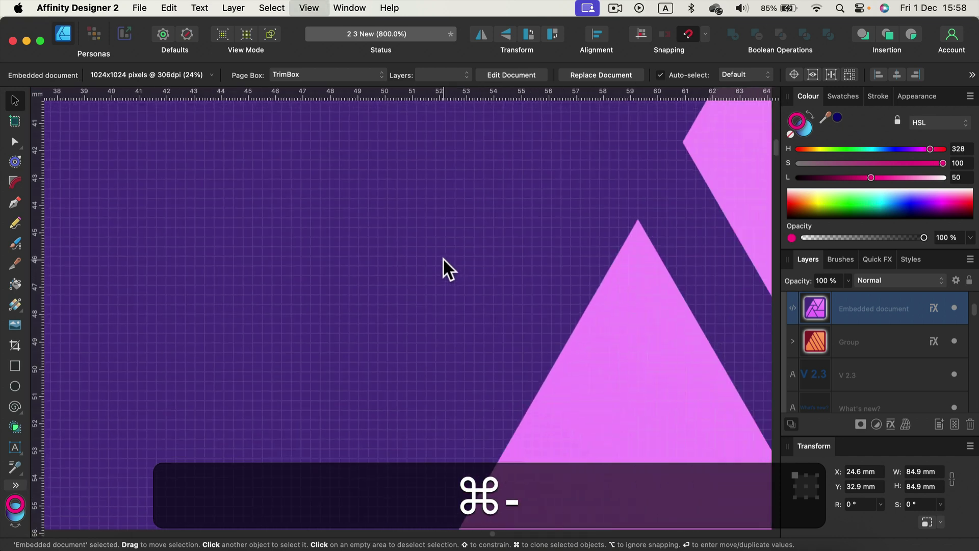
key(super+minus)
key(super+minus)
key(super+minus)
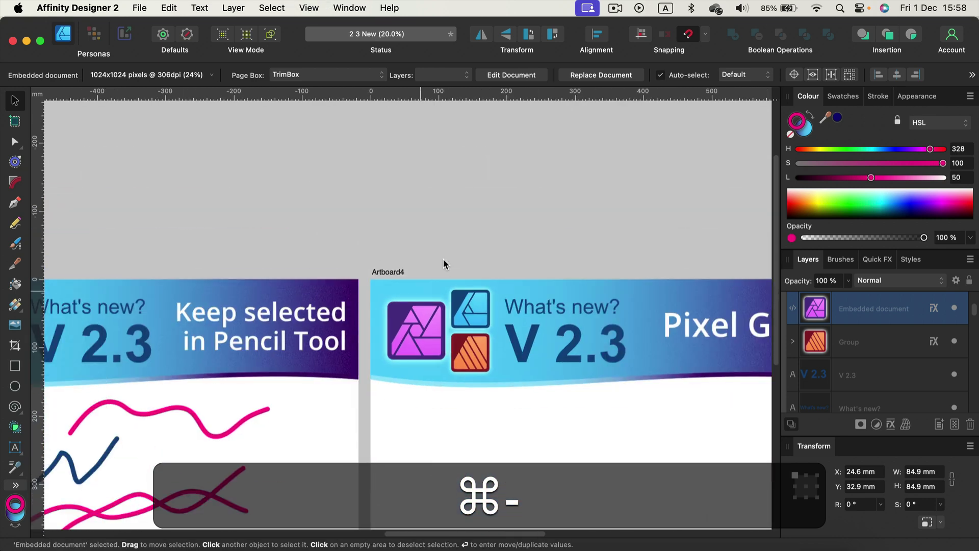
Deselect the logo and pan to Artboard5, the Asset Panel background artboard.
click(574, 232)
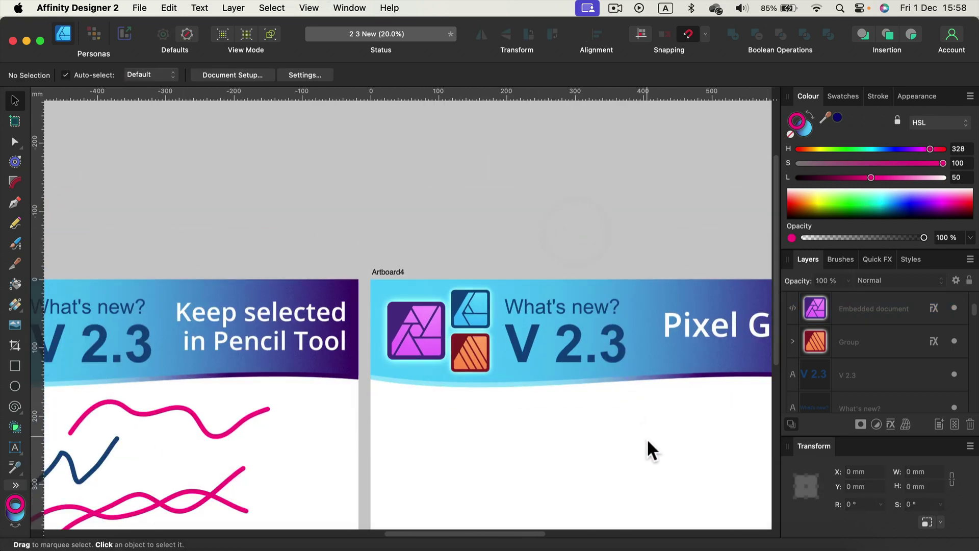
drag(696, 440, 409, 356)
drag(593, 398, 509, 359)
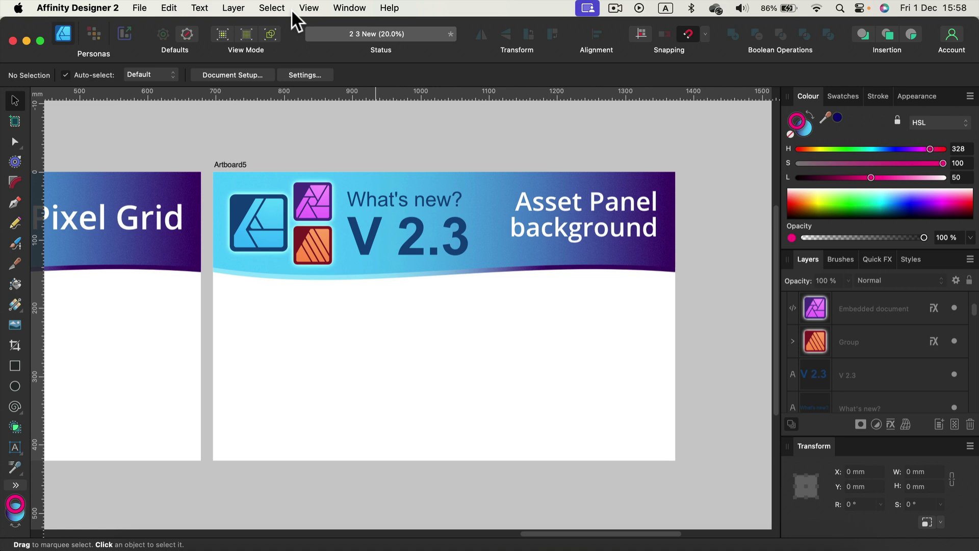
Show the Assets panel with the Font Awesome Icons library.
click(309, 7)
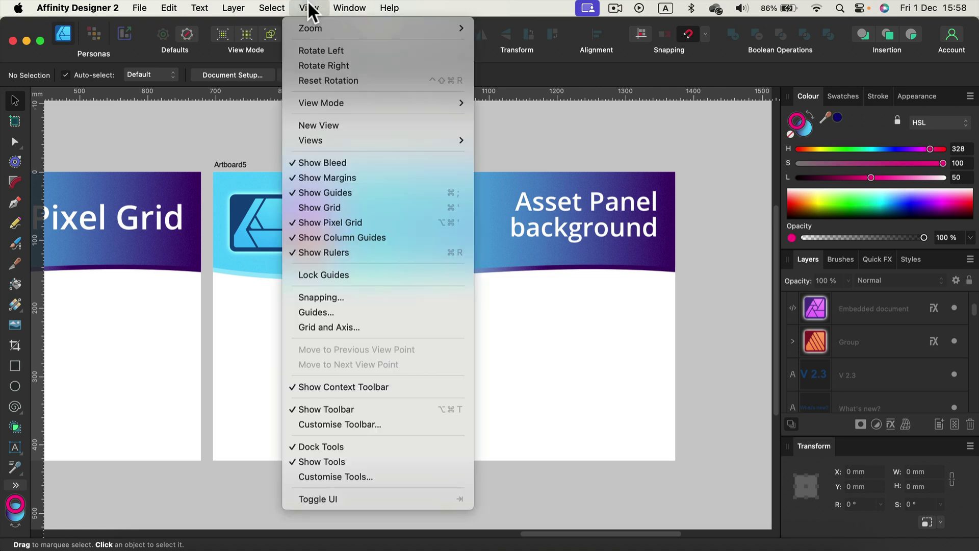
mouse_move(338, 6)
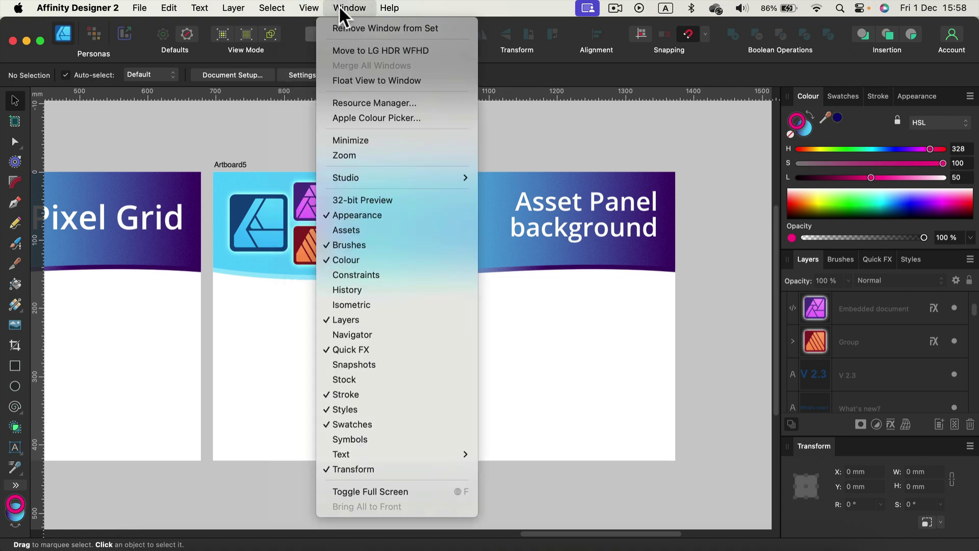
click(359, 230)
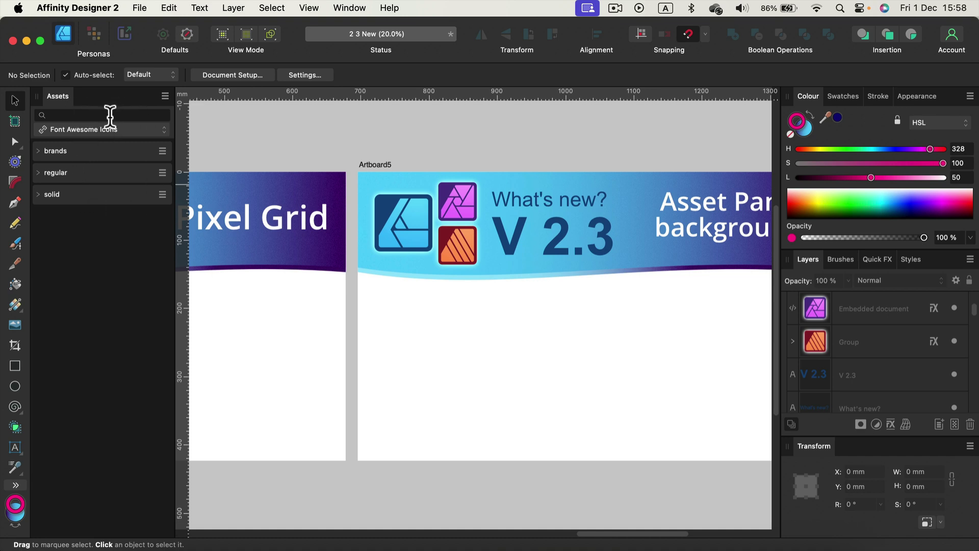
Expand and collapse the brands, regular and solid icon groups, ending with brands shown.
click(39, 149)
click(39, 149)
click(37, 173)
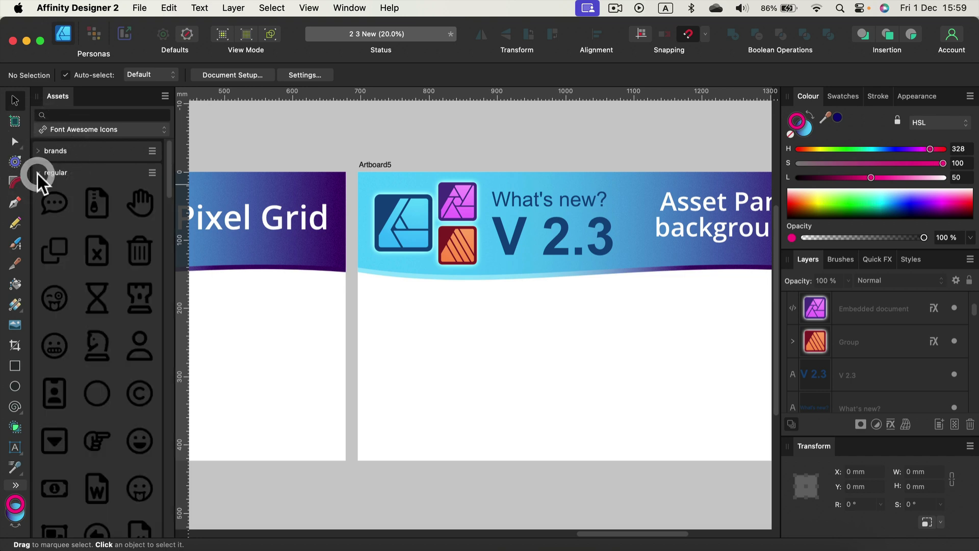
click(37, 172)
click(39, 195)
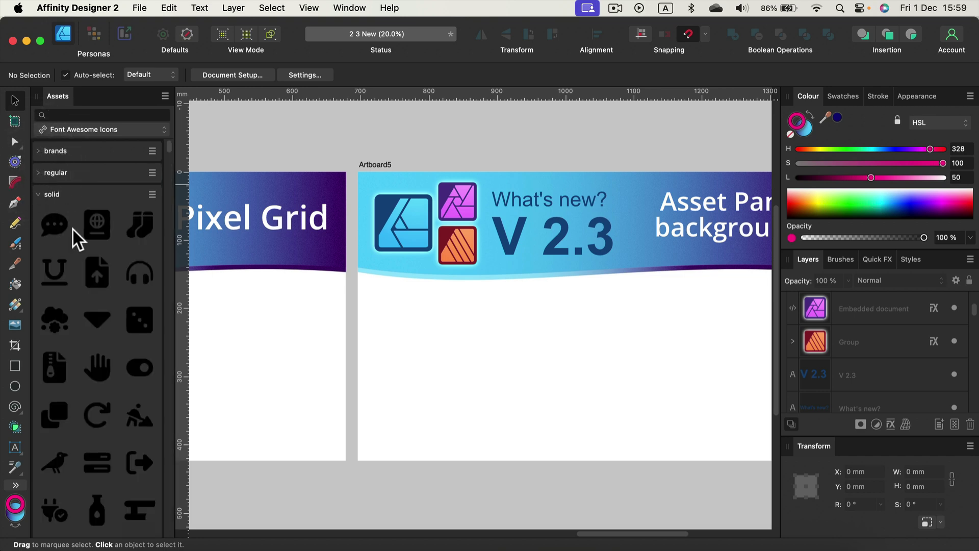
scroll(73, 231, down, 5)
scroll(72, 226, up, 5)
click(36, 172)
click(39, 151)
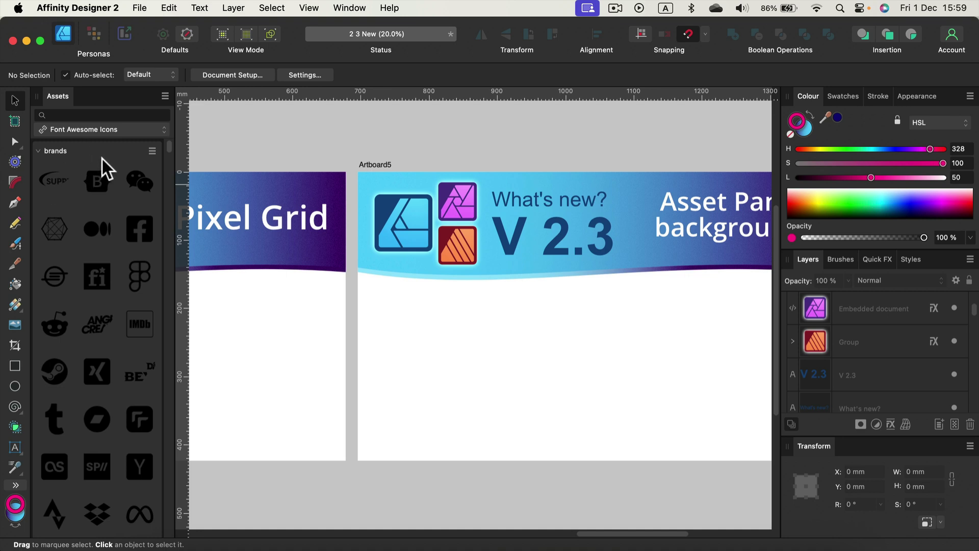
Set the Assets panel icon background to Light from the panel menu.
click(152, 151)
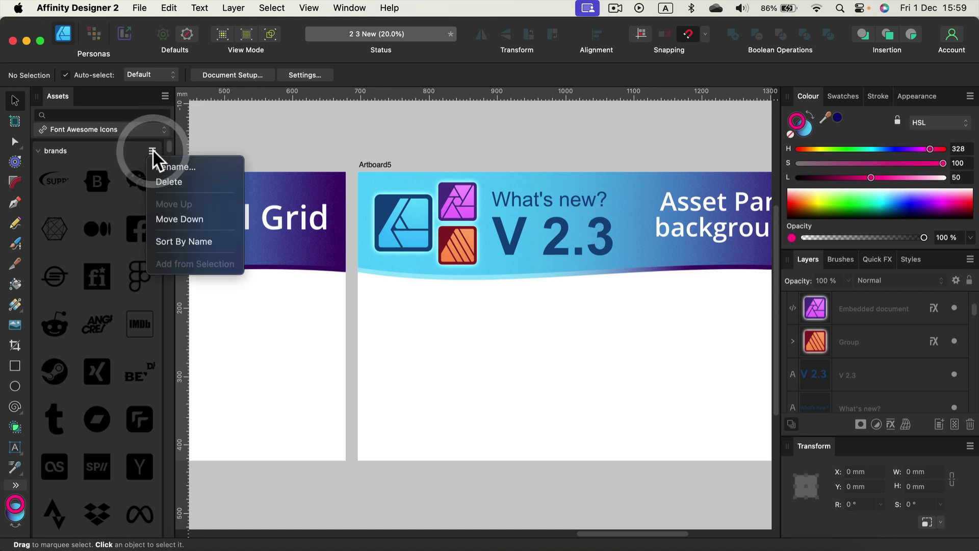
click(165, 95)
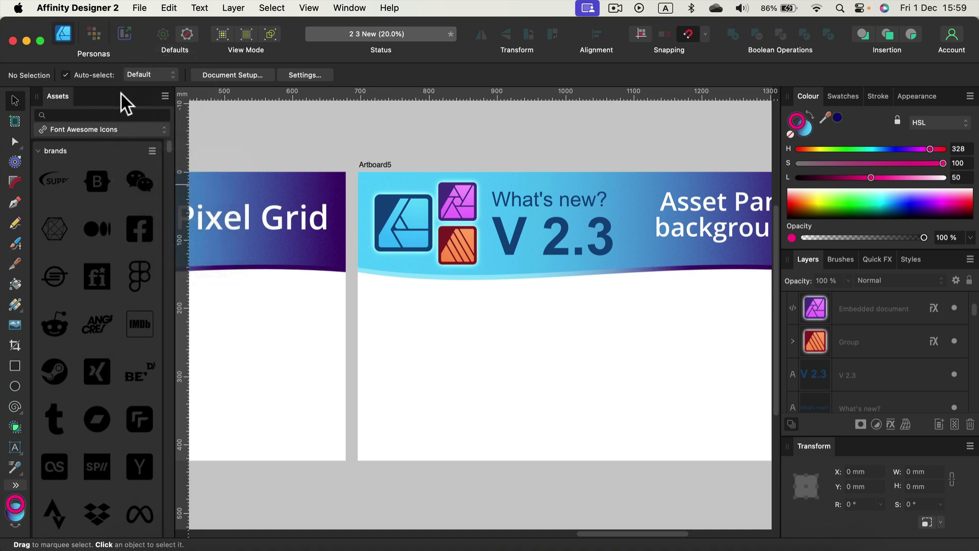
click(164, 96)
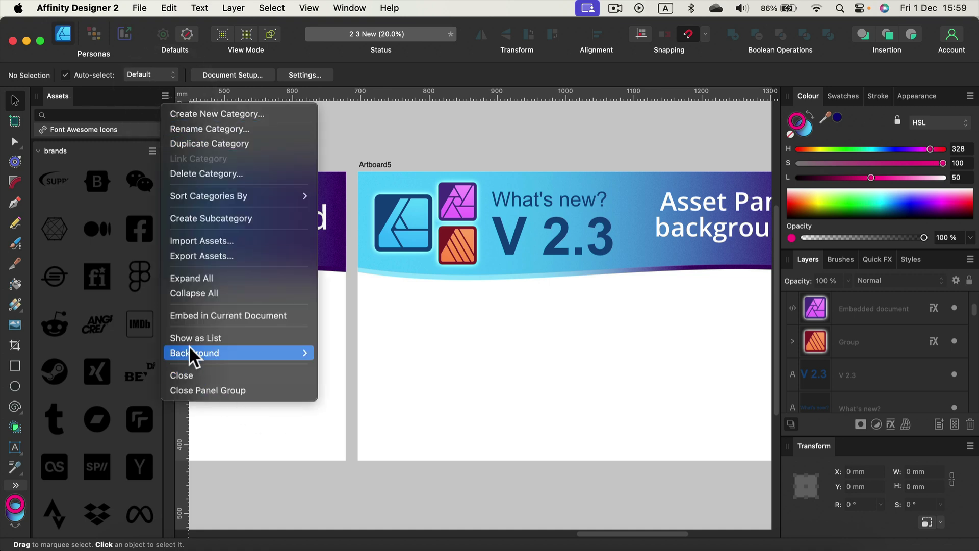
mouse_move(190, 347)
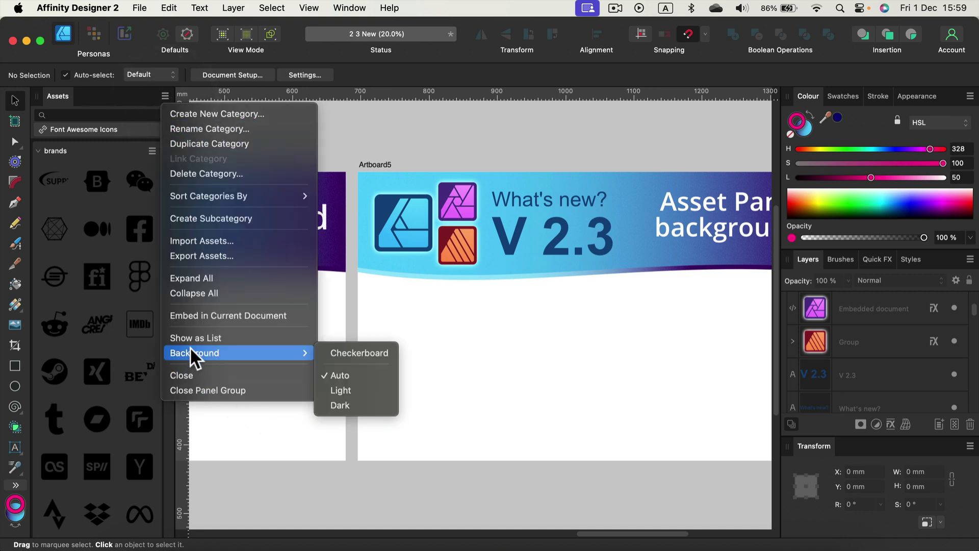
click(353, 389)
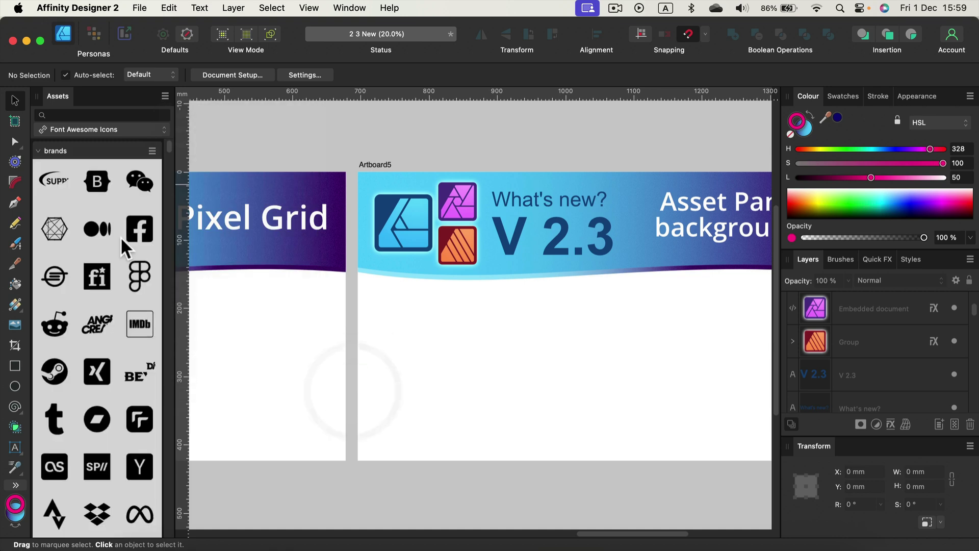
scroll(121, 252, down, 3)
scroll(121, 252, up, 2)
Change the Assets panel background to Checkerboard.
click(167, 95)
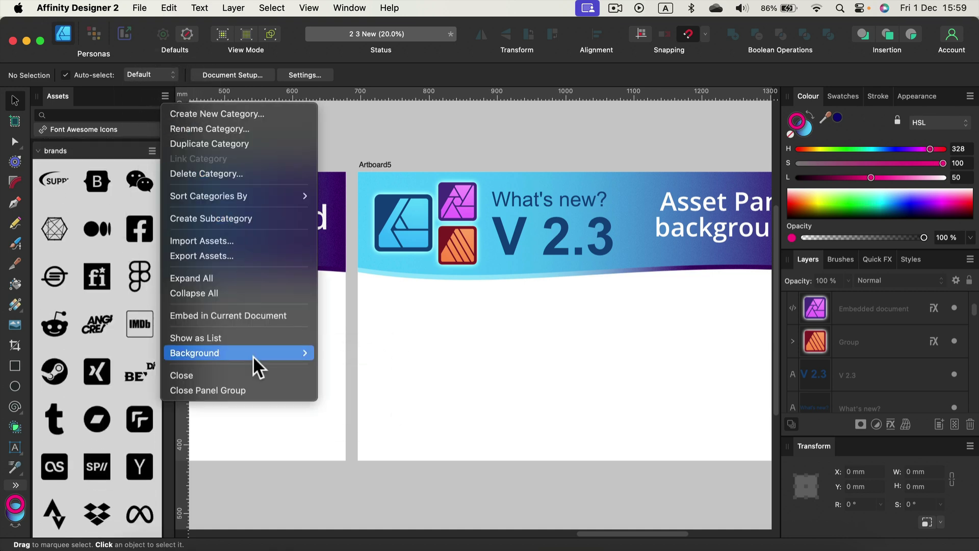
mouse_move(253, 355)
click(329, 353)
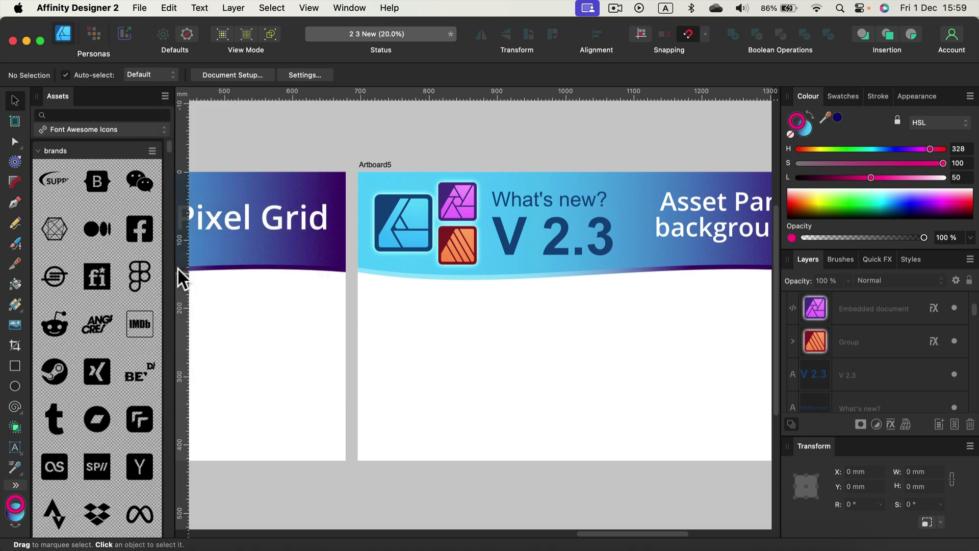
Collapse brands and drag the chess-knight icon from the regular group onto Artboard5.
scroll(106, 264, down, 3)
scroll(106, 263, down, 10)
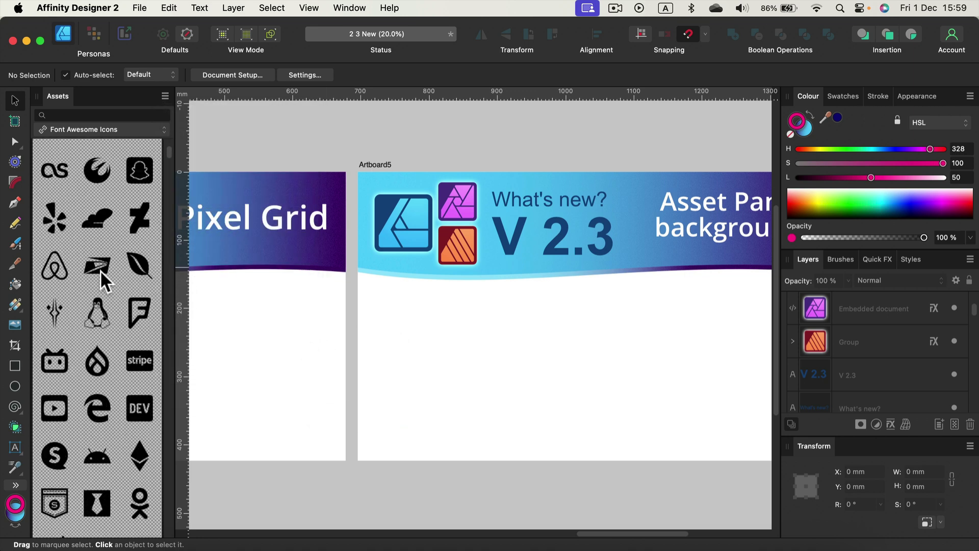
scroll(102, 280, down, 10)
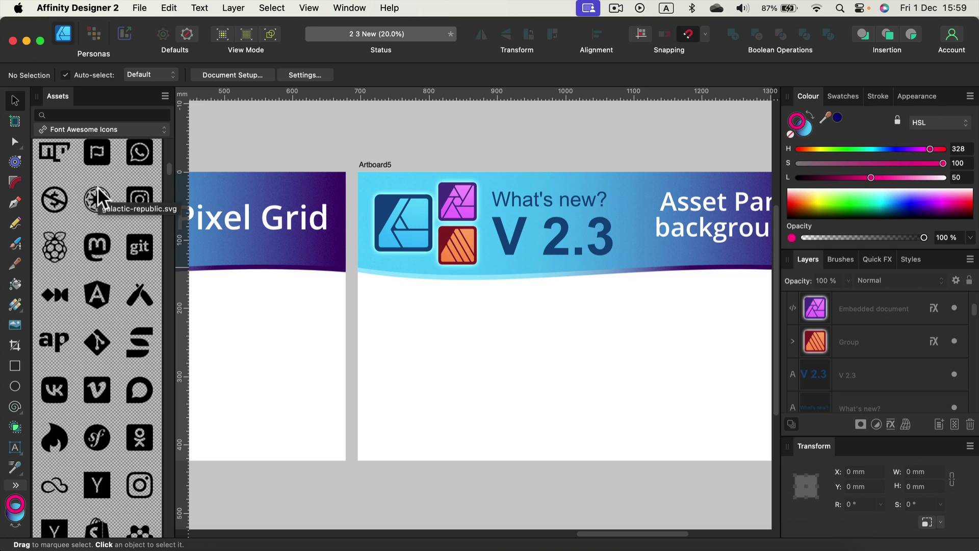
scroll(100, 304, up, 10)
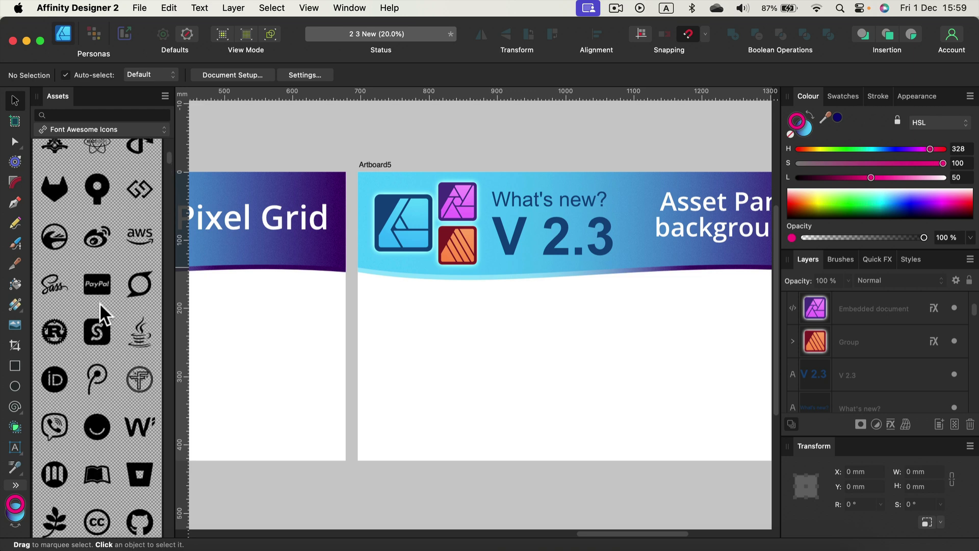
scroll(100, 304, up, 5)
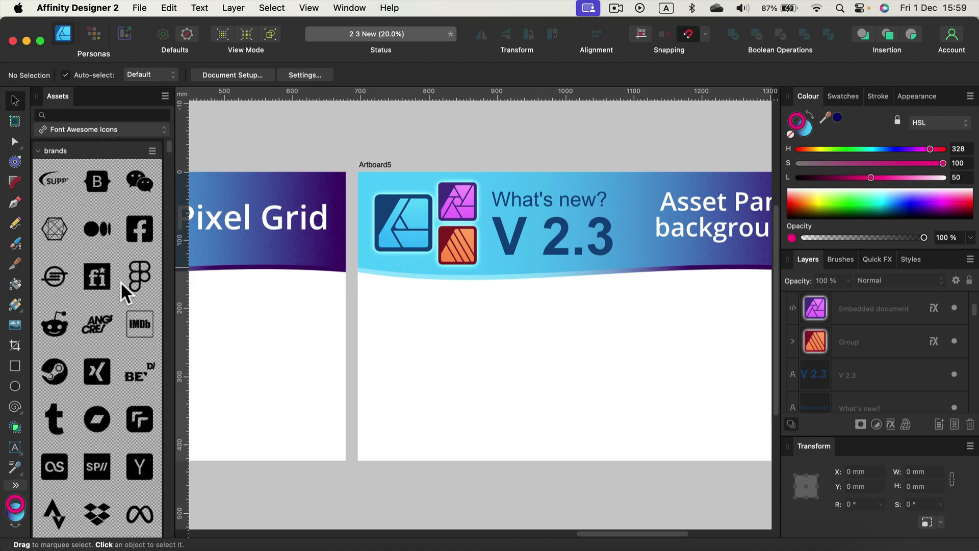
click(37, 150)
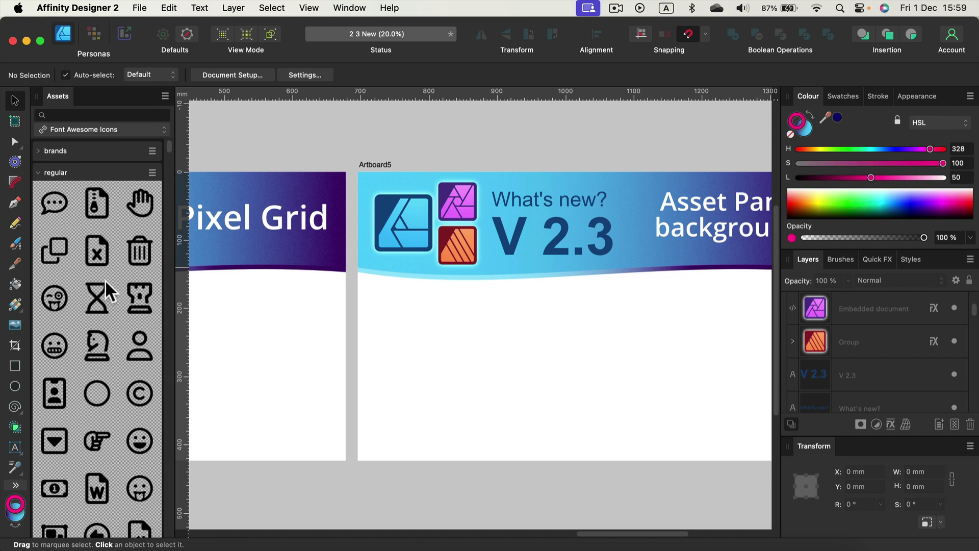
scroll(105, 282, down, 3)
drag(100, 244, 524, 426)
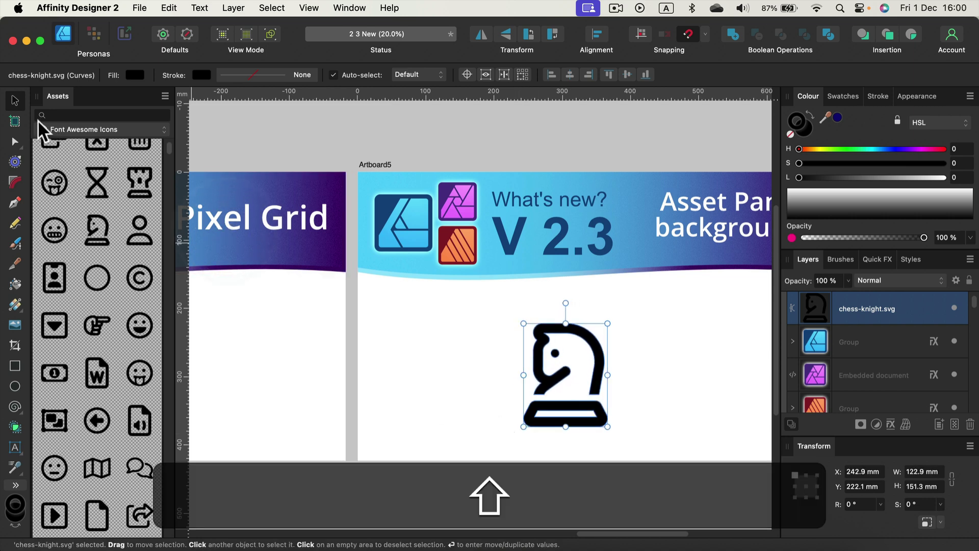
Deselect the chess knight and centre the Asset Panel background artboard in view.
click(640, 331)
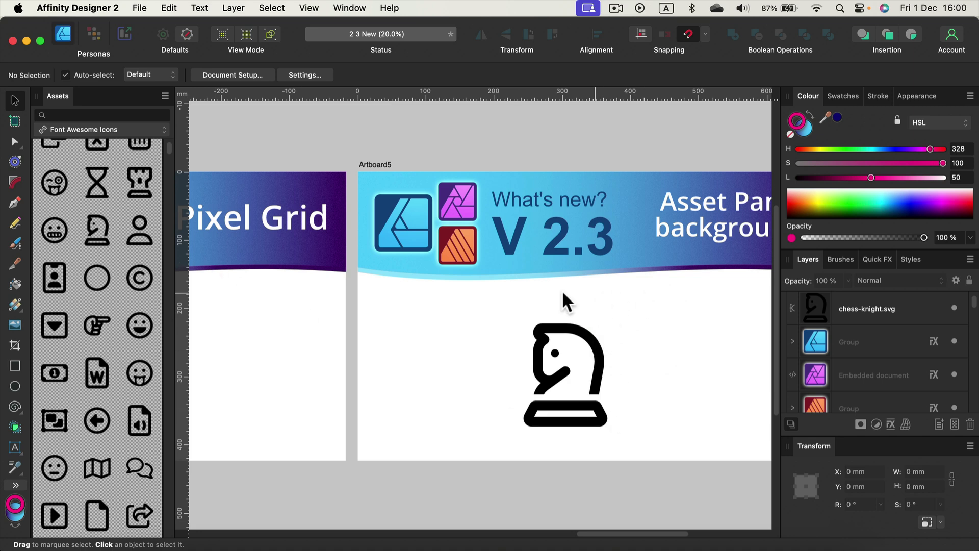
key(space)
drag(690, 357, 578, 377)
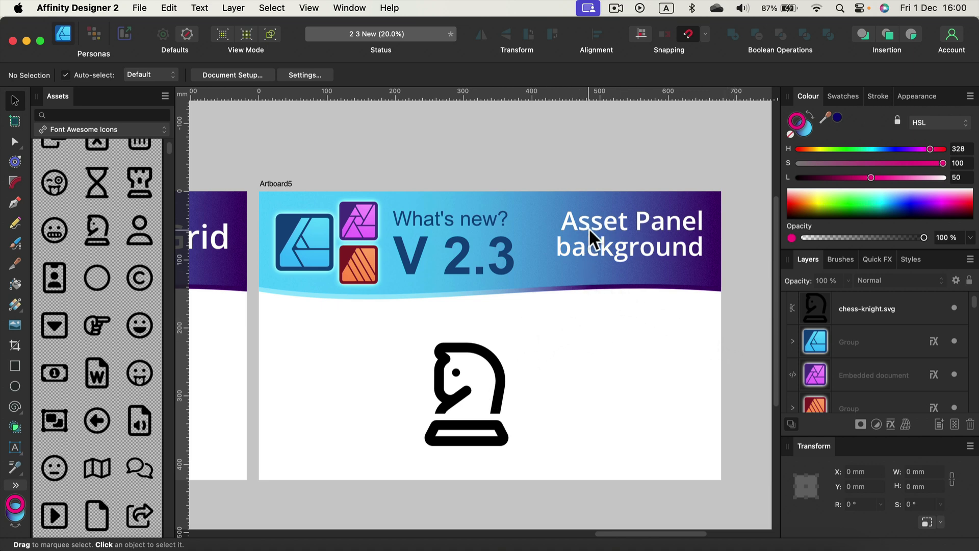
Pan past the Pixel Grid, Pencil Tool and Password PDFs artboards to frame the Spiral Tool artboard.
key(space)
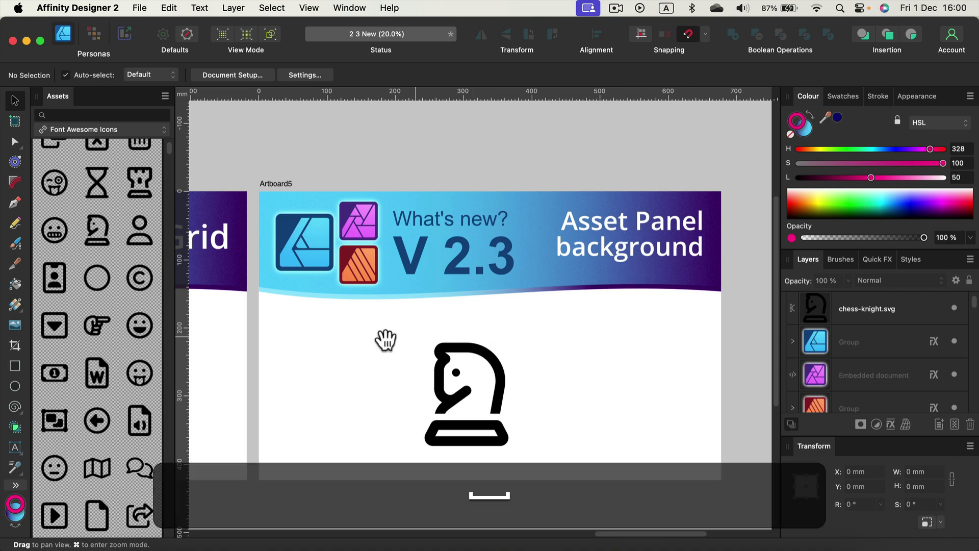
drag(382, 338, 661, 260)
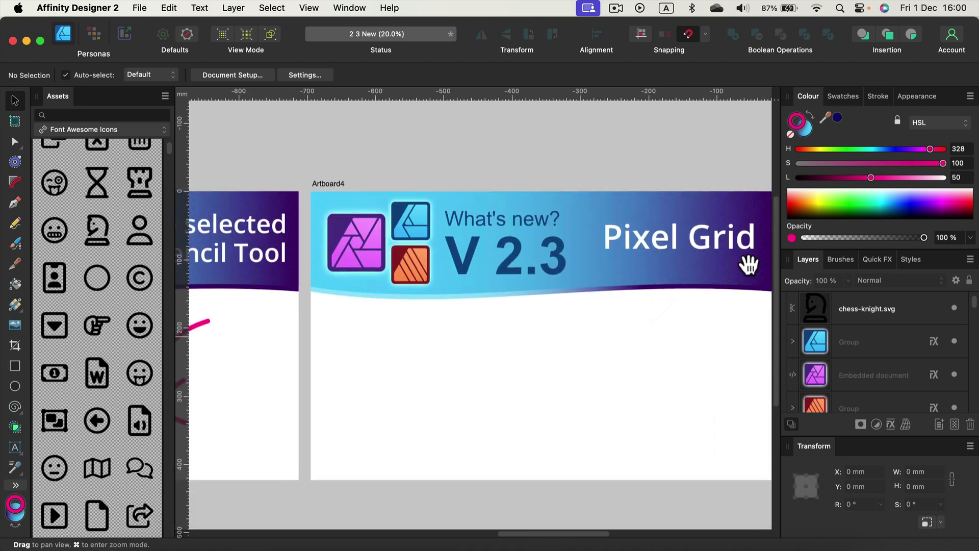
mouse_move(421, 345)
mouse_down()
mouse_move(430, 361)
mouse_move(634, 367)
mouse_up()
drag(367, 372, 551, 367)
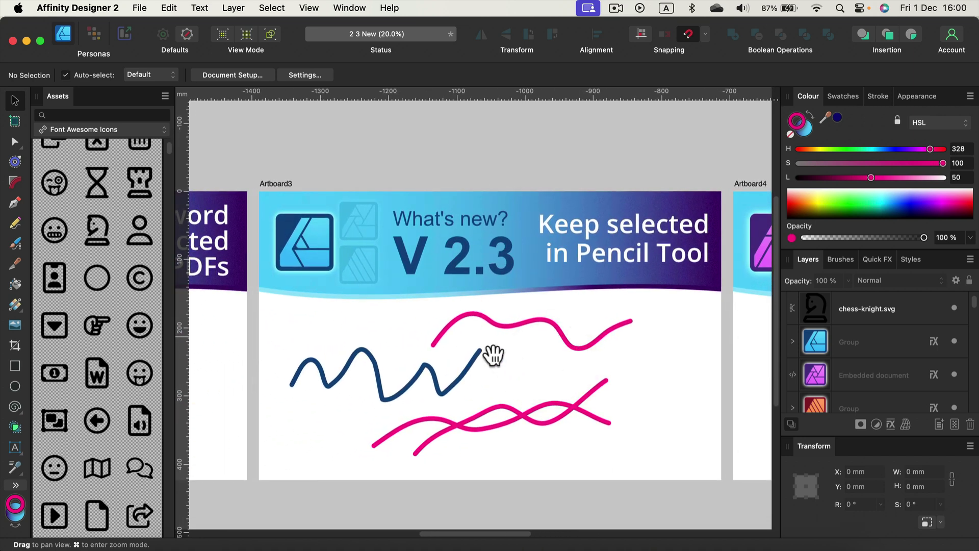
drag(358, 326, 663, 332)
drag(393, 361, 514, 350)
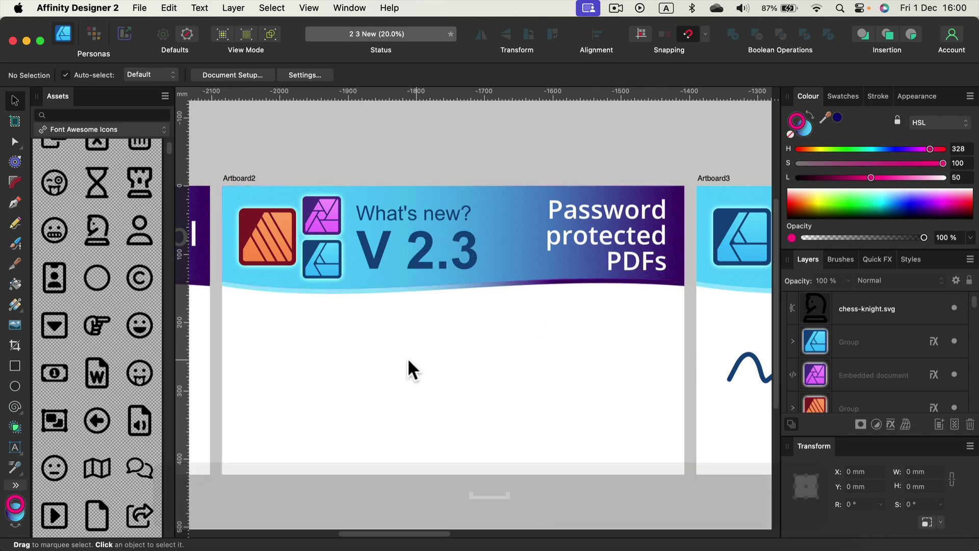
drag(366, 361, 624, 390)
drag(522, 390, 636, 357)
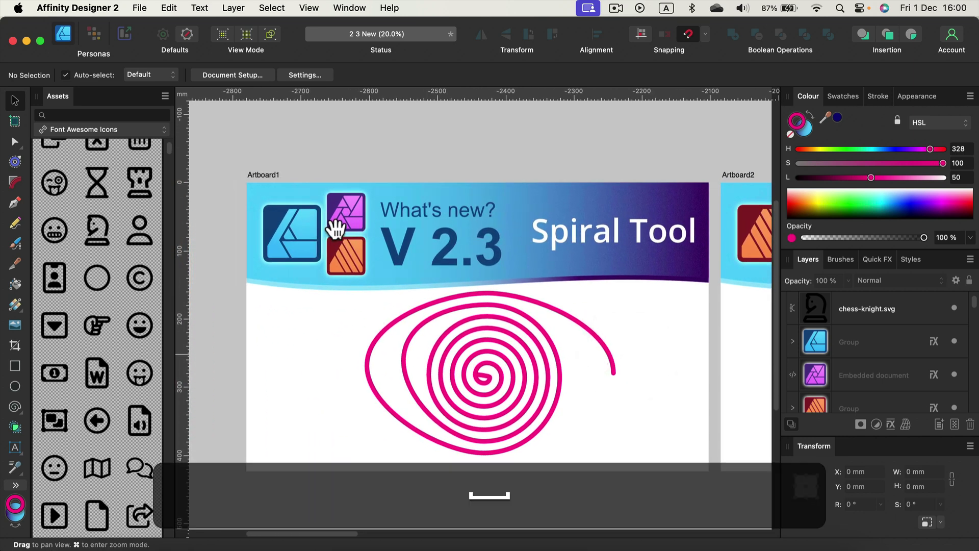